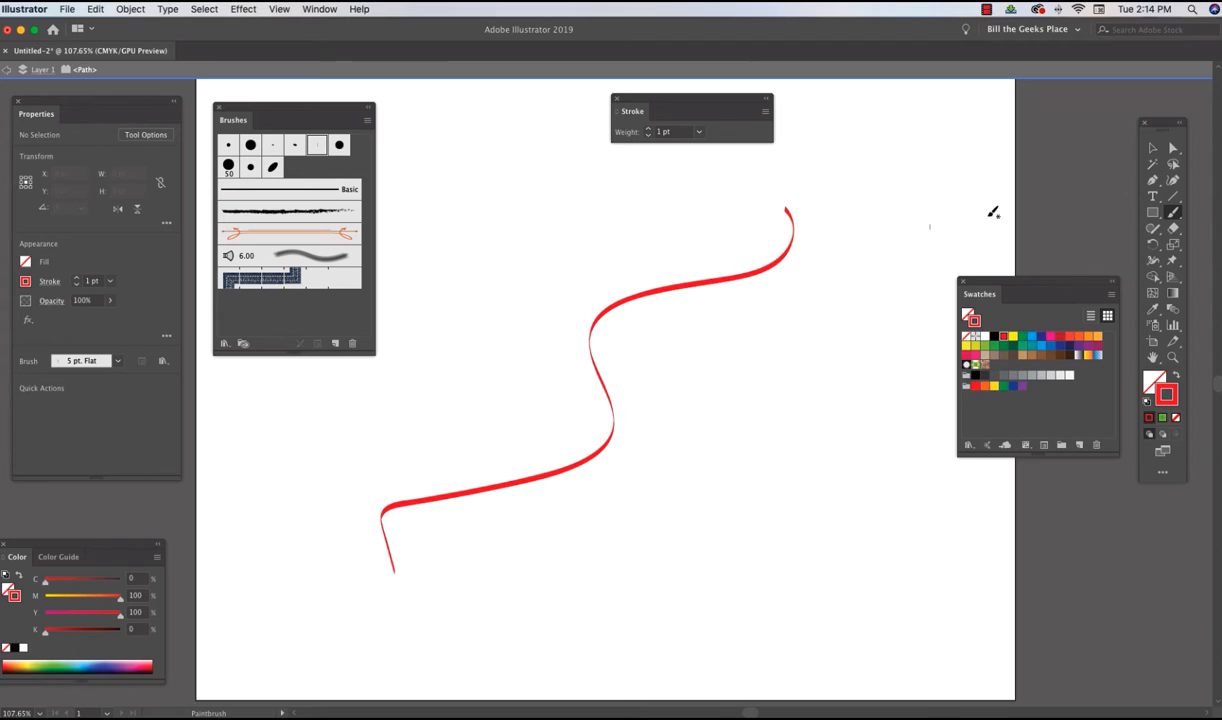
Delete the red curved brush stroke from the artboard
click(1154, 148)
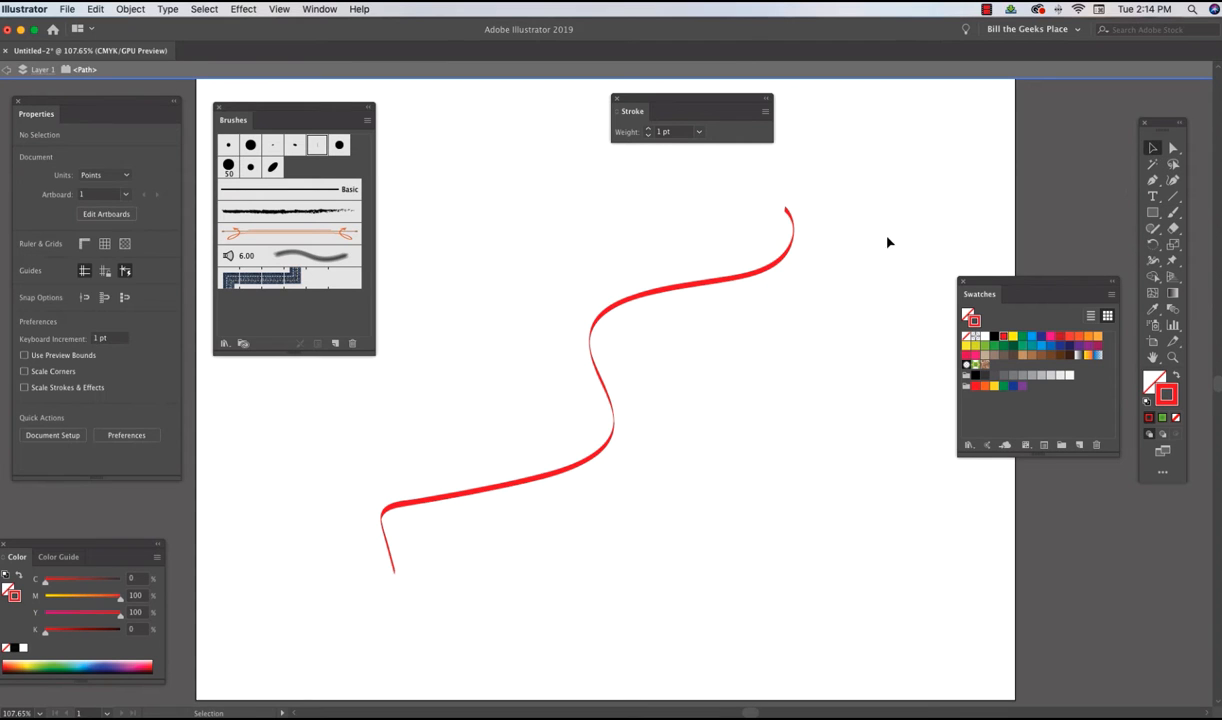
click(723, 285)
key(Delete)
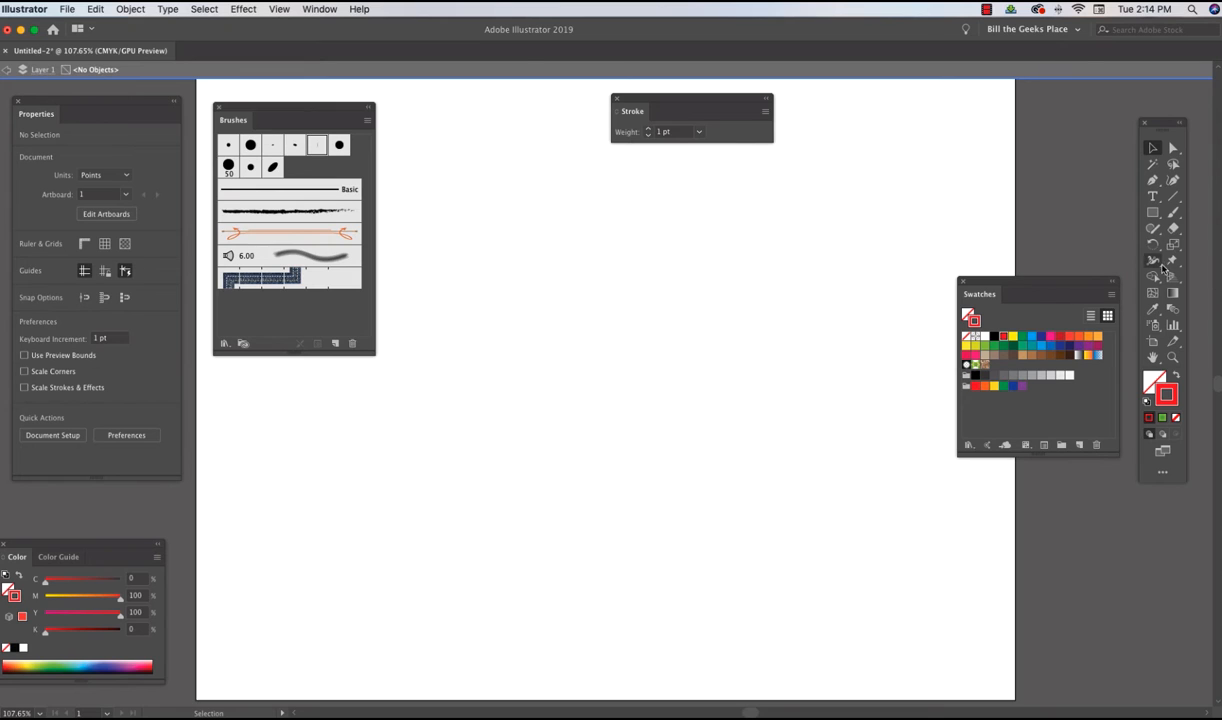
Paint a closed tree trunk outline with three branches using the Paintbrush, 5 pt. Flat brush and dark brown stroke (C=40 M=65 Y=90 K=35)
click(1173, 213)
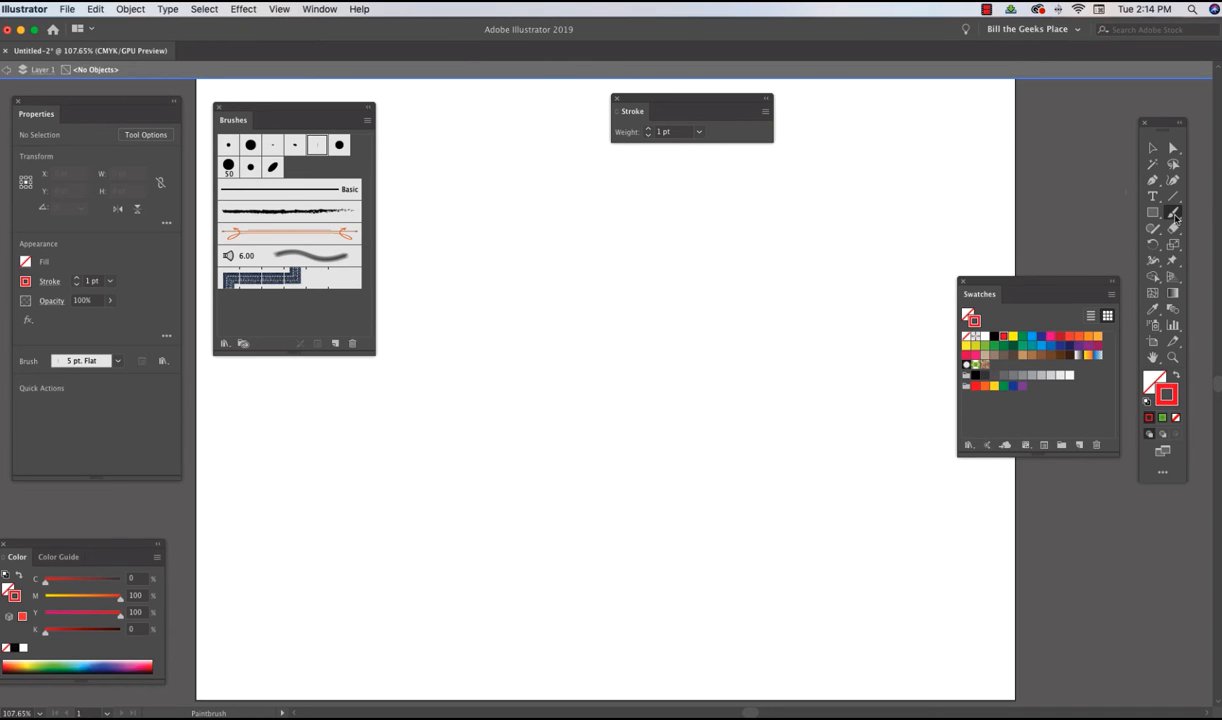
click(1174, 198)
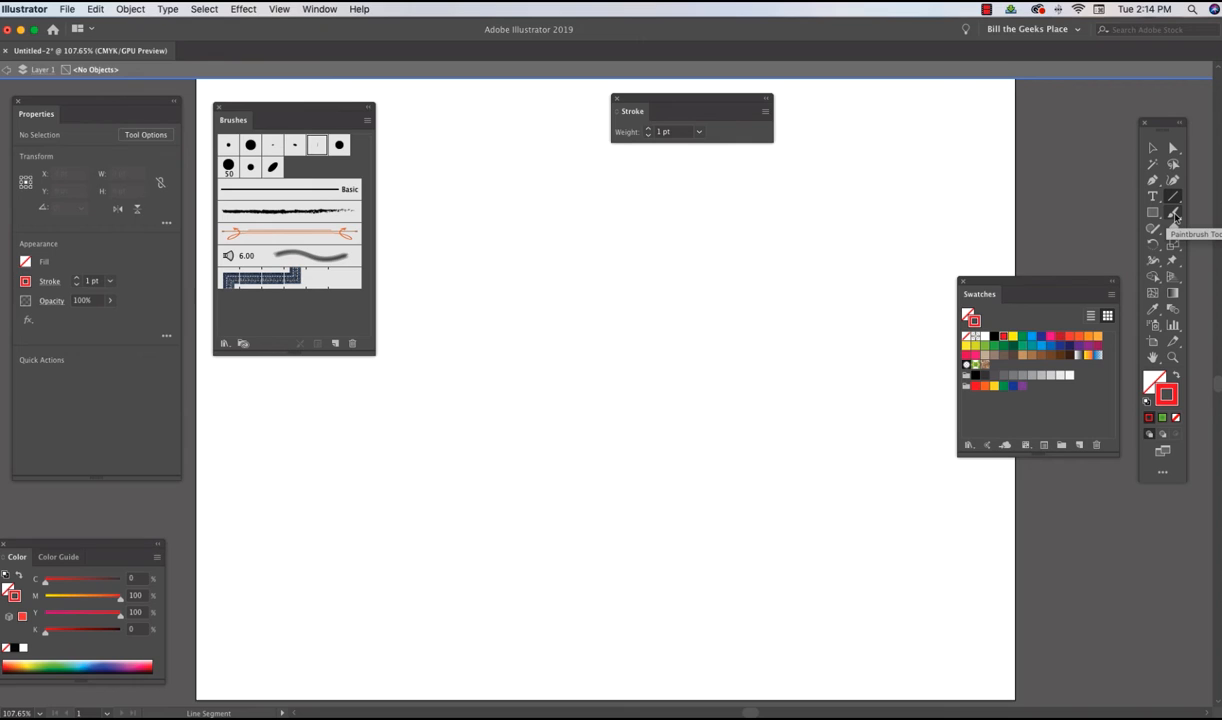
click(1174, 214)
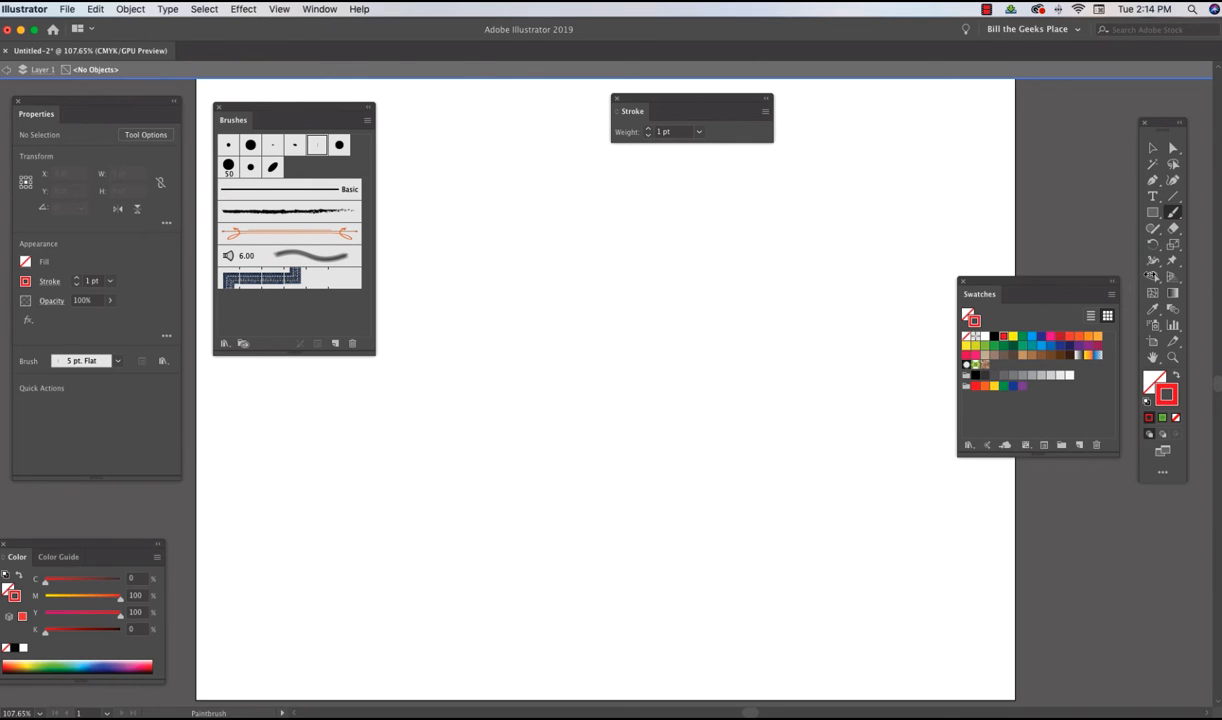
click(1050, 356)
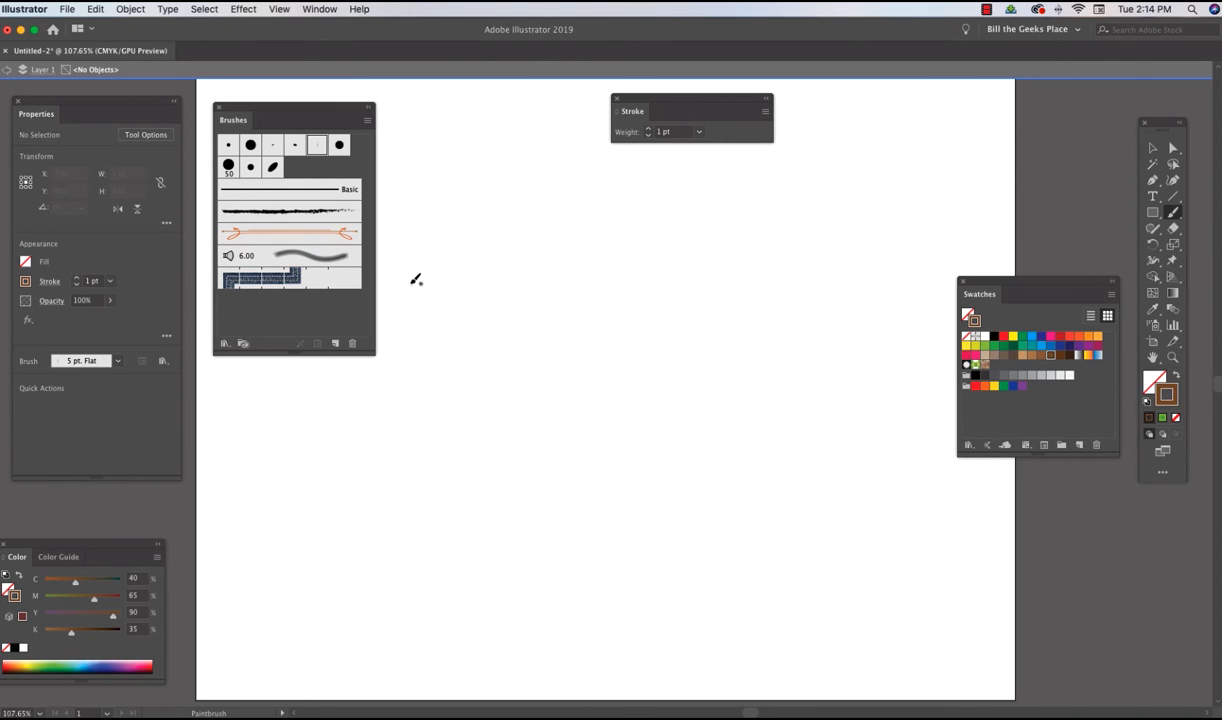
mouse_move(507, 404)
mouse_down()
mouse_move(443, 337)
mouse_move(417, 240)
mouse_move(431, 229)
mouse_move(467, 266)
mouse_move(518, 371)
mouse_move(543, 384)
mouse_move(567, 360)
mouse_move(595, 263)
mouse_move(609, 277)
mouse_move(605, 373)
mouse_move(703, 226)
mouse_move(748, 222)
mouse_move(752, 284)
mouse_move(714, 351)
mouse_move(619, 429)
mouse_move(598, 483)
mouse_move(616, 539)
mouse_move(675, 614)
mouse_move(677, 641)
mouse_move(539, 648)
mouse_move(413, 632)
mouse_move(387, 616)
mouse_move(508, 552)
mouse_move(511, 405)
mouse_up()
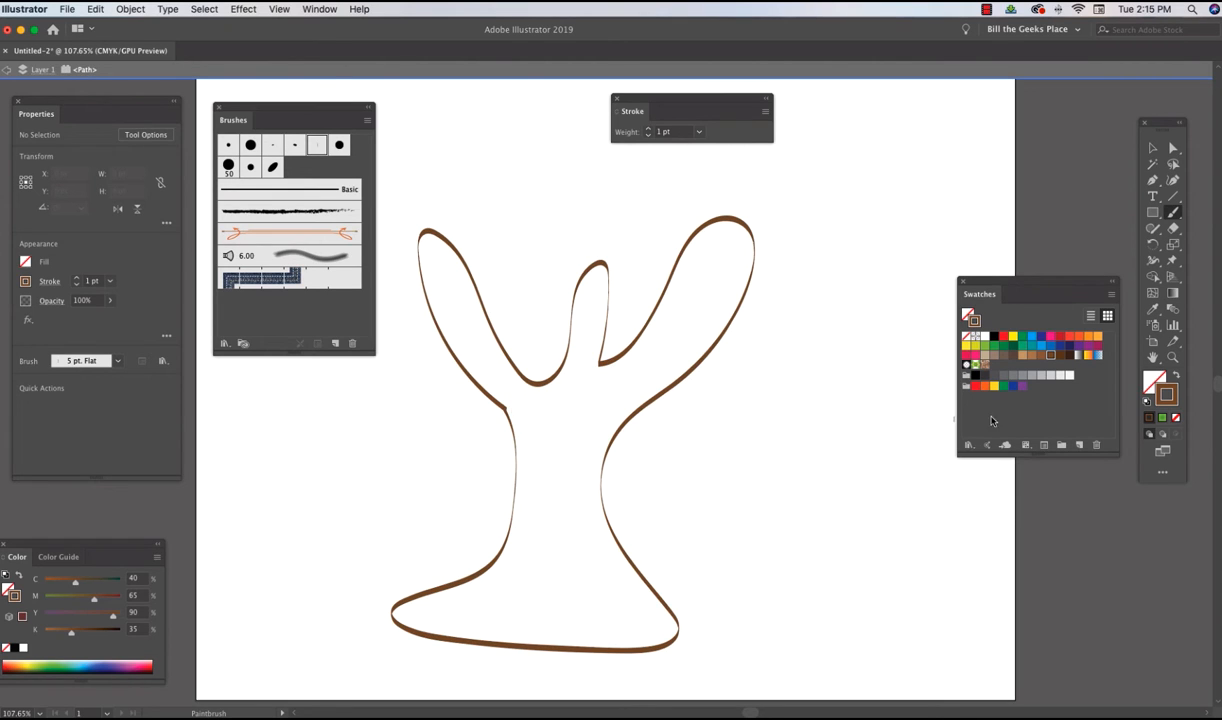
Fill the tree trunk shape with the light brown swatch C=25 M=40 Y=65 K=0
click(1160, 377)
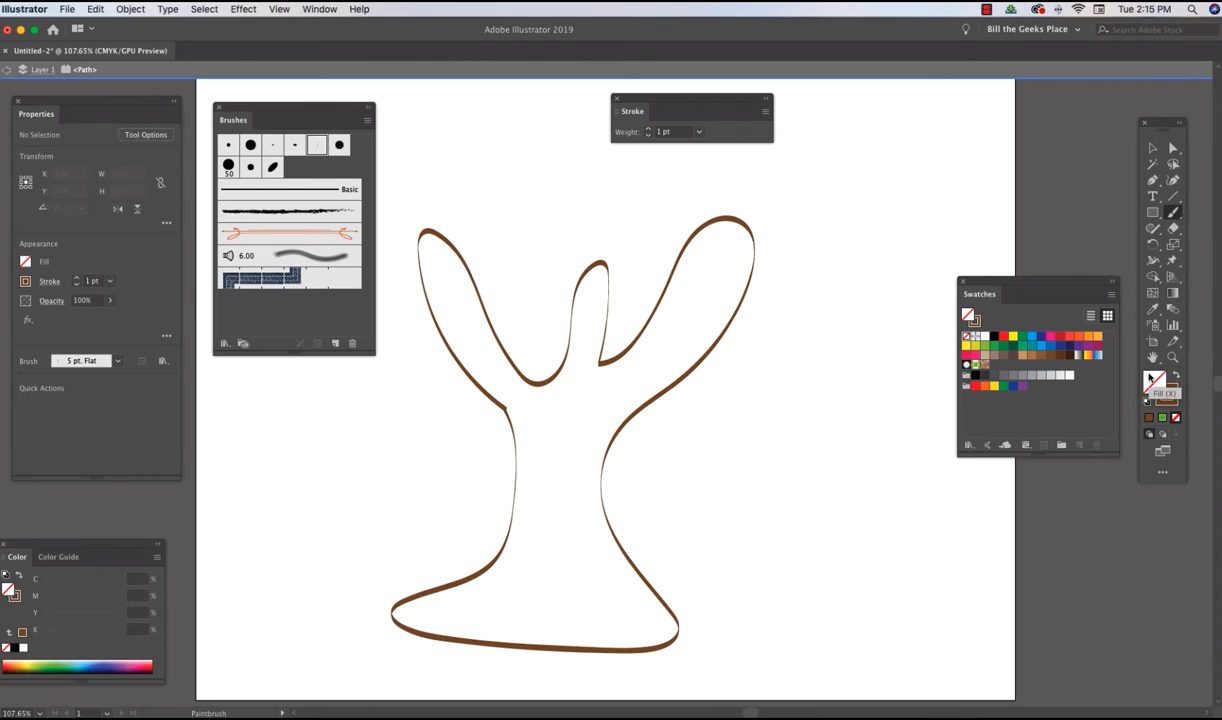
click(1042, 356)
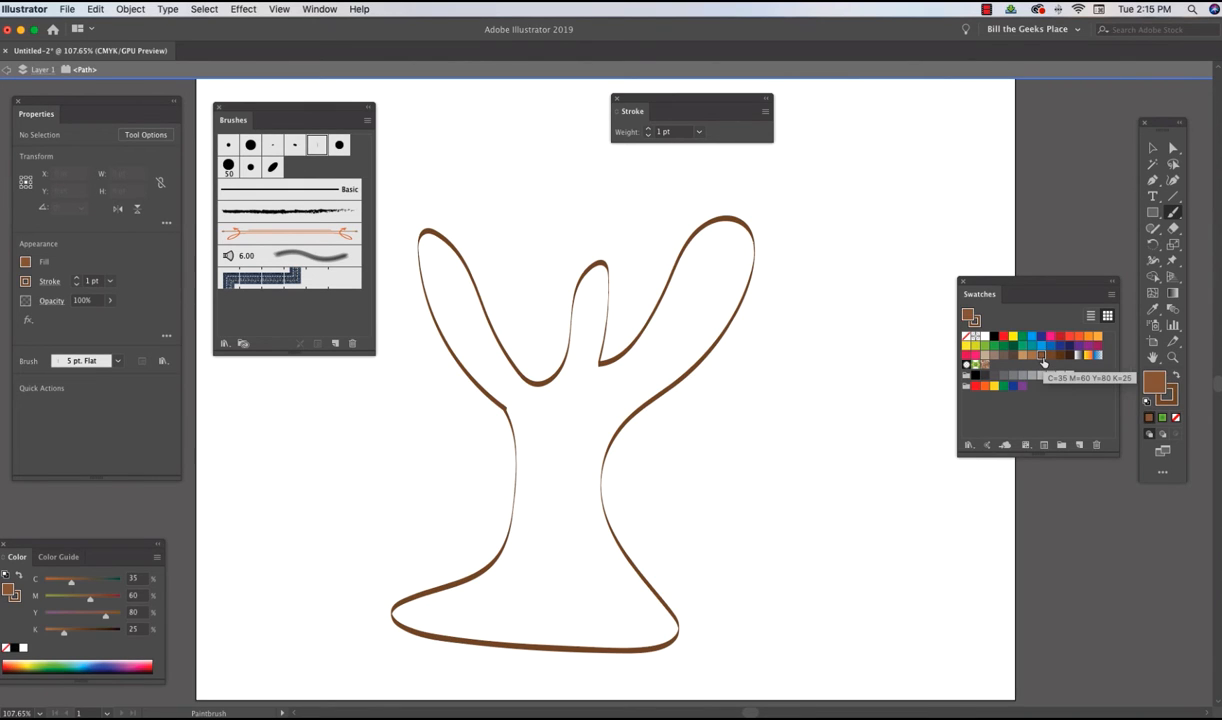
click(1152, 147)
click(740, 228)
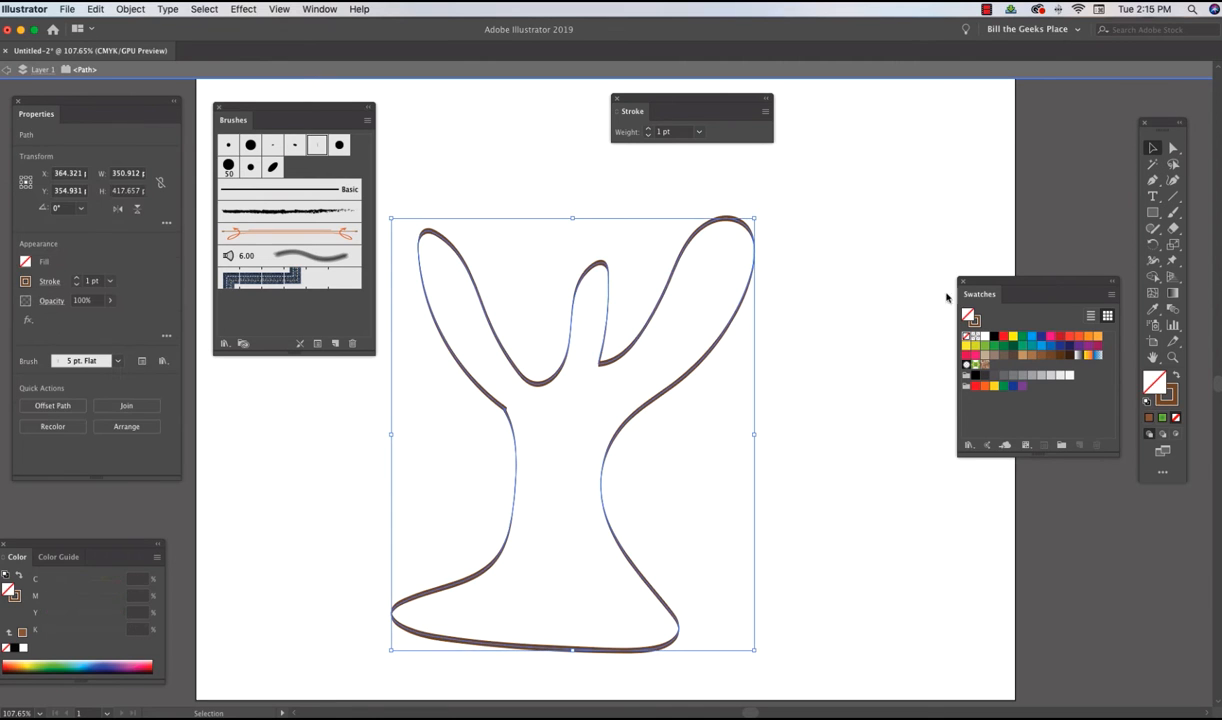
click(1022, 357)
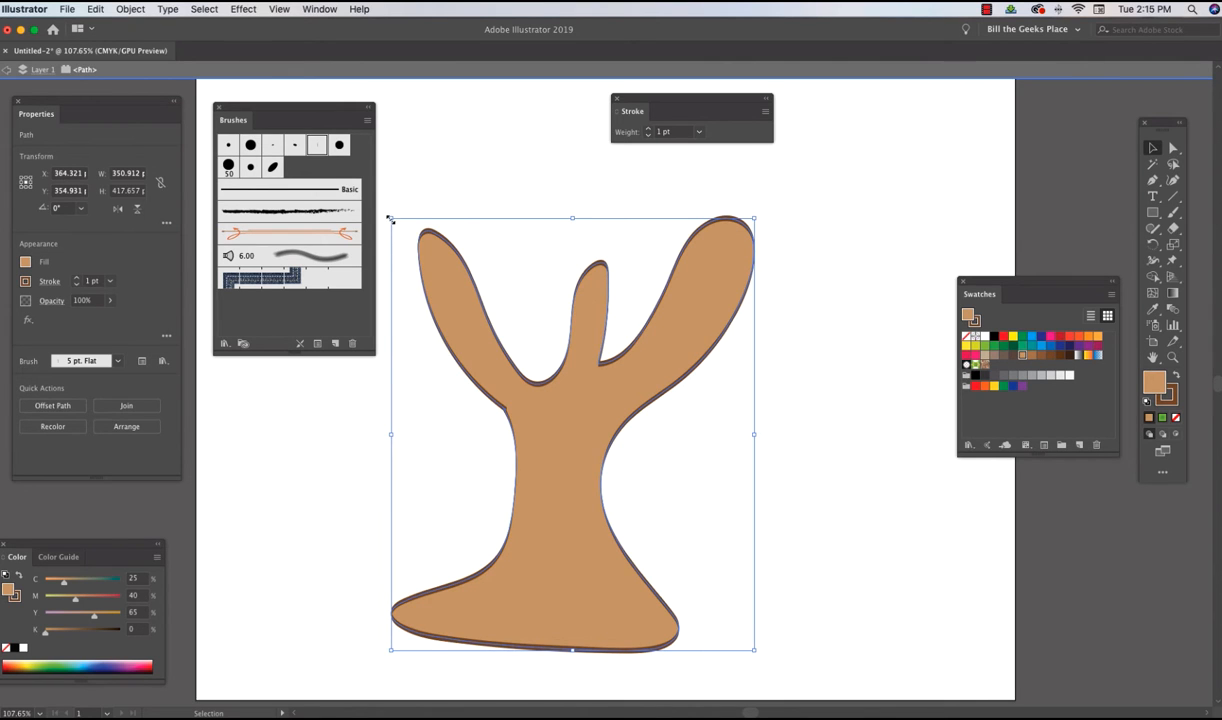
Scale the tree trunk down proportionally to about 264 by 314 pt, move it up slightly, and deselect it
drag(390, 218, 478, 326)
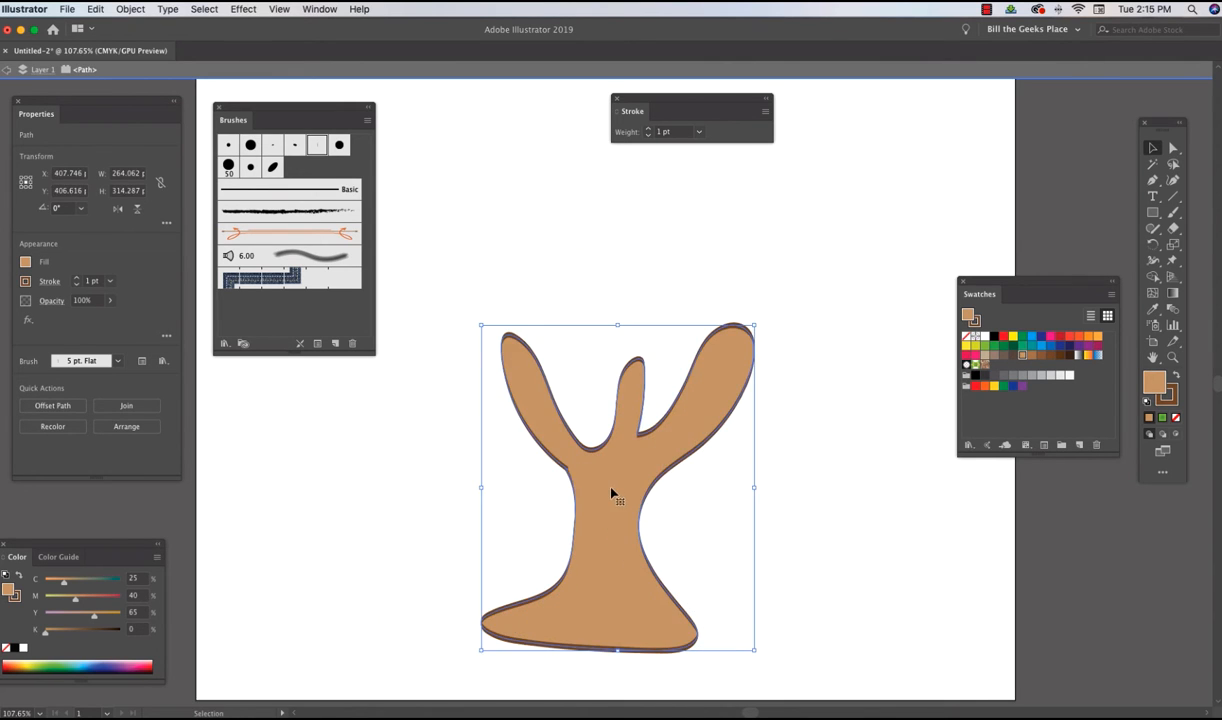
drag(612, 493, 625, 436)
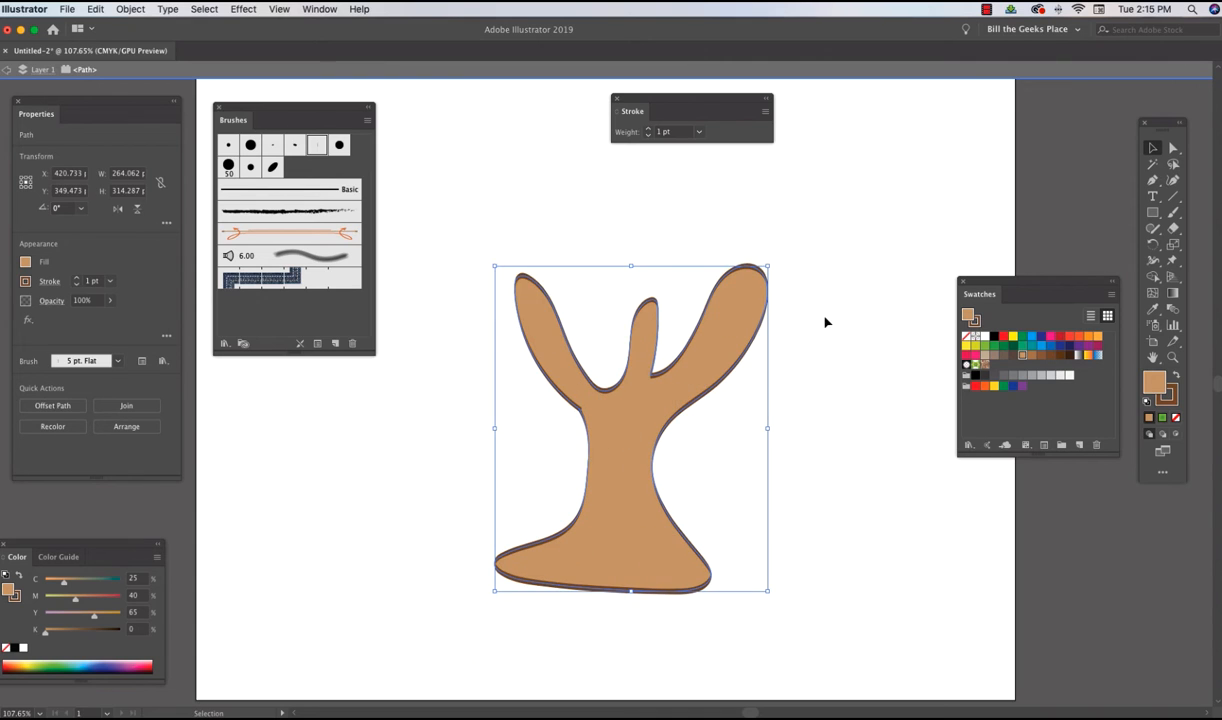
click(853, 264)
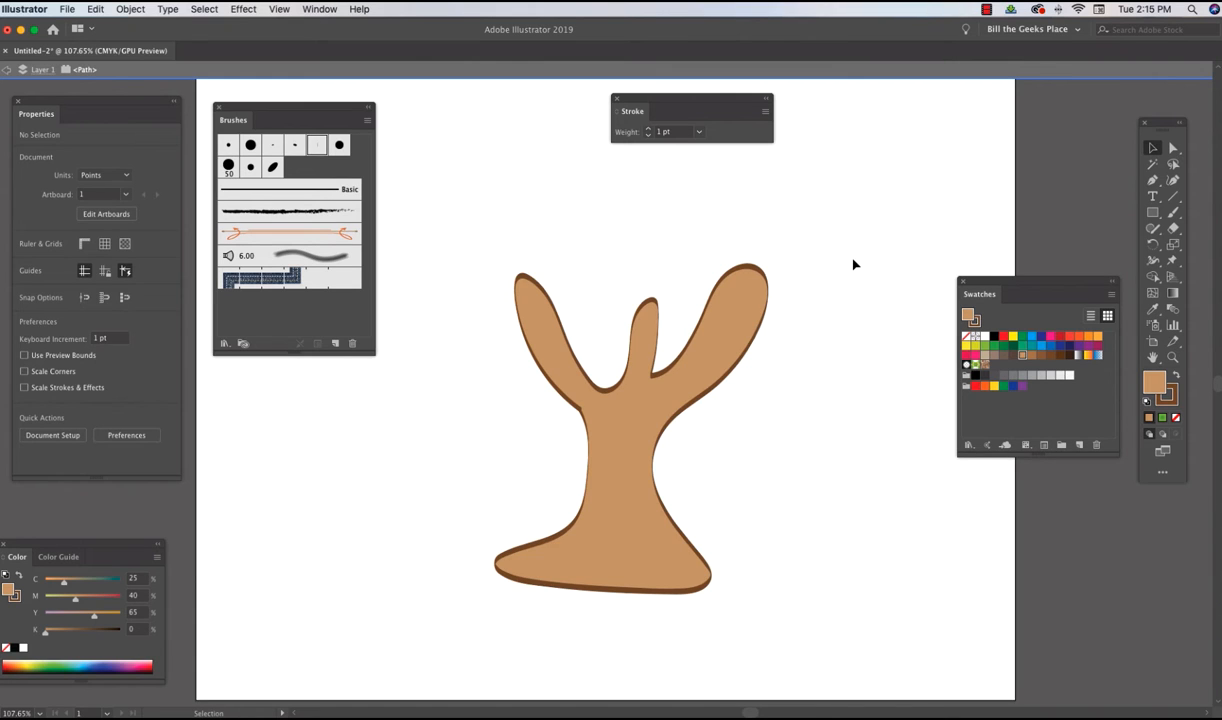
Place leaves.png from the part25-BrushesImages folder beside the trunk at about 84 by 82 pt and embed it
click(60, 10)
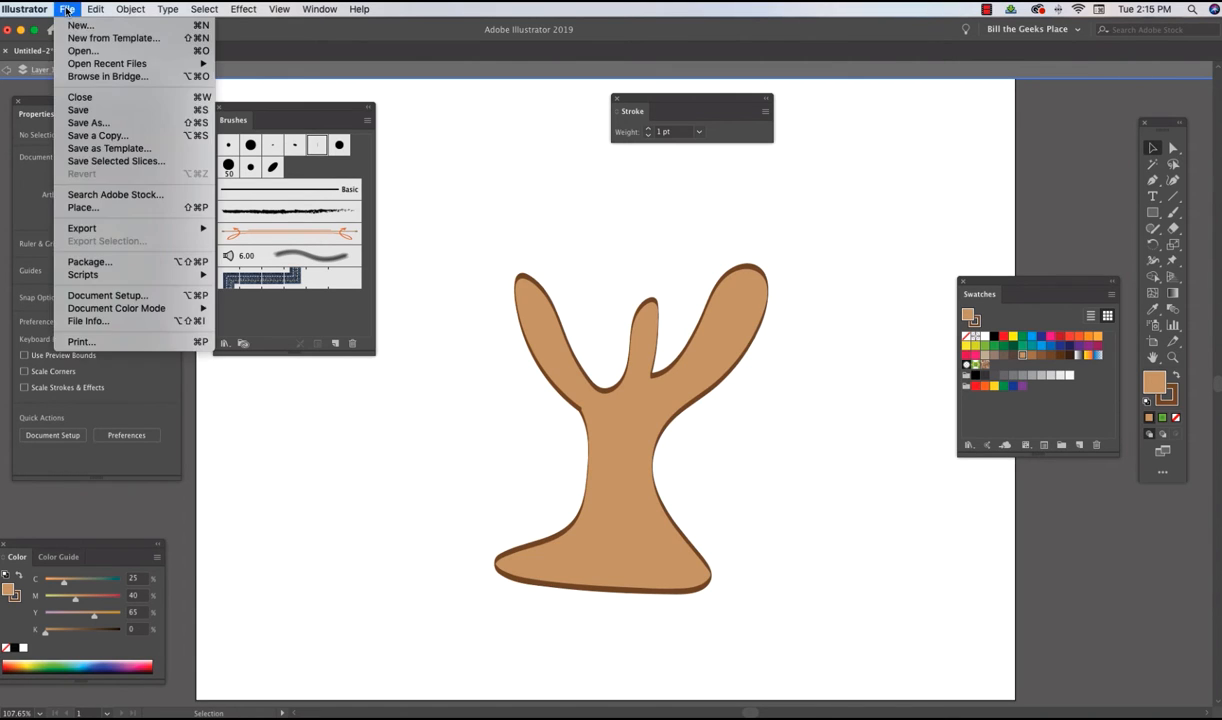
click(83, 209)
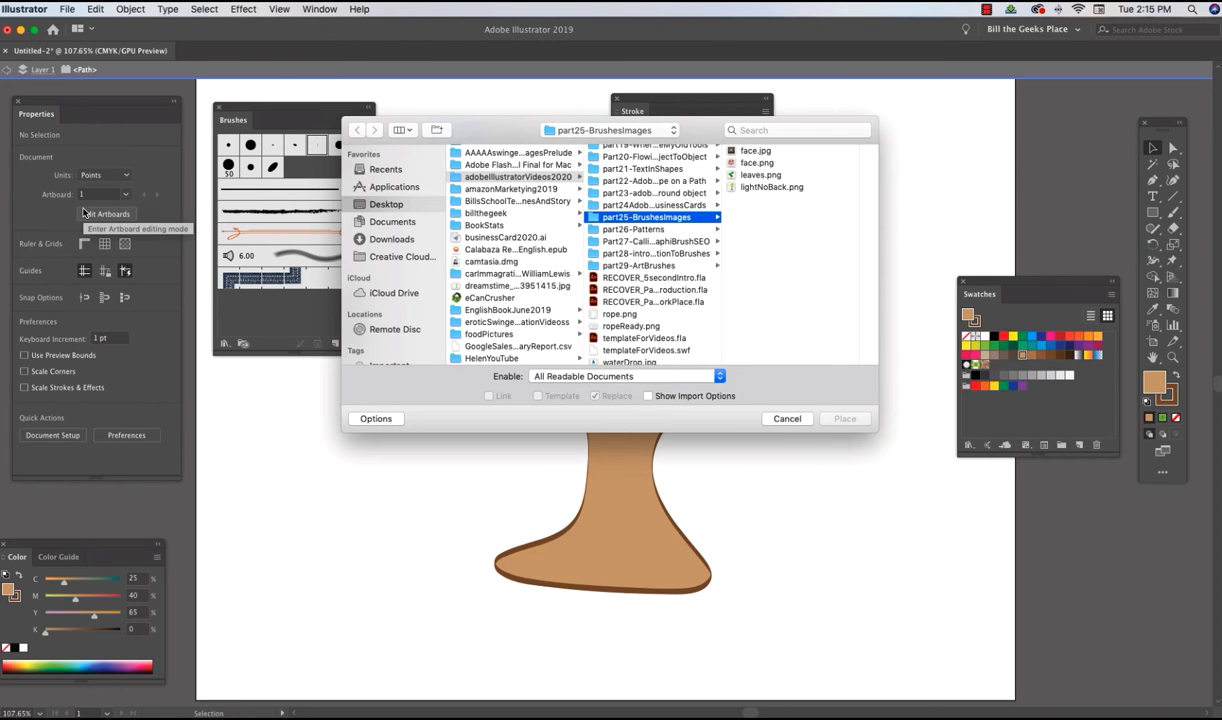
click(733, 175)
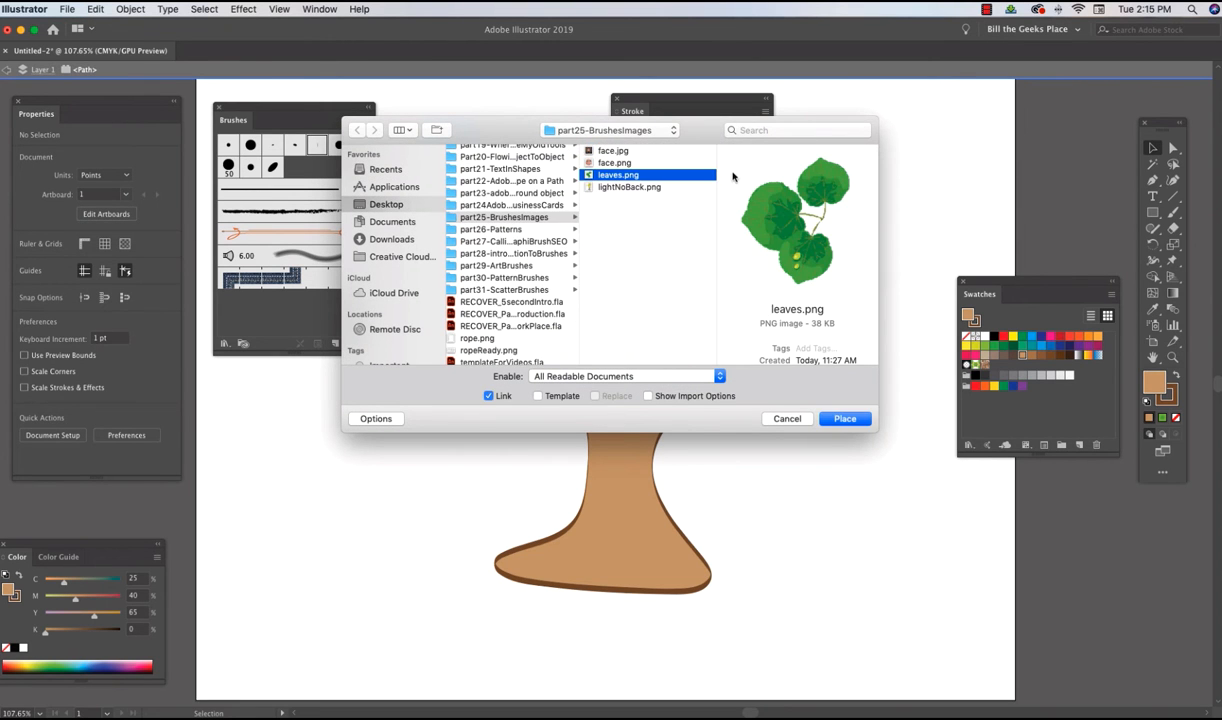
click(857, 422)
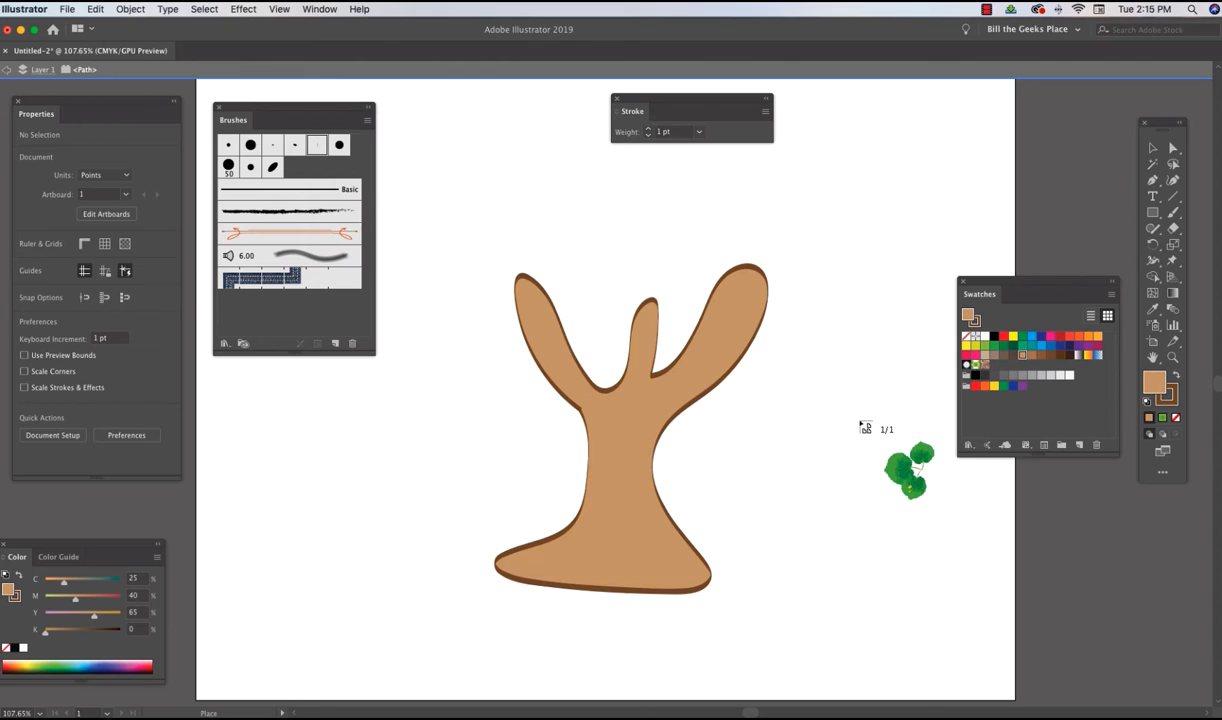
drag(768, 421, 889, 507)
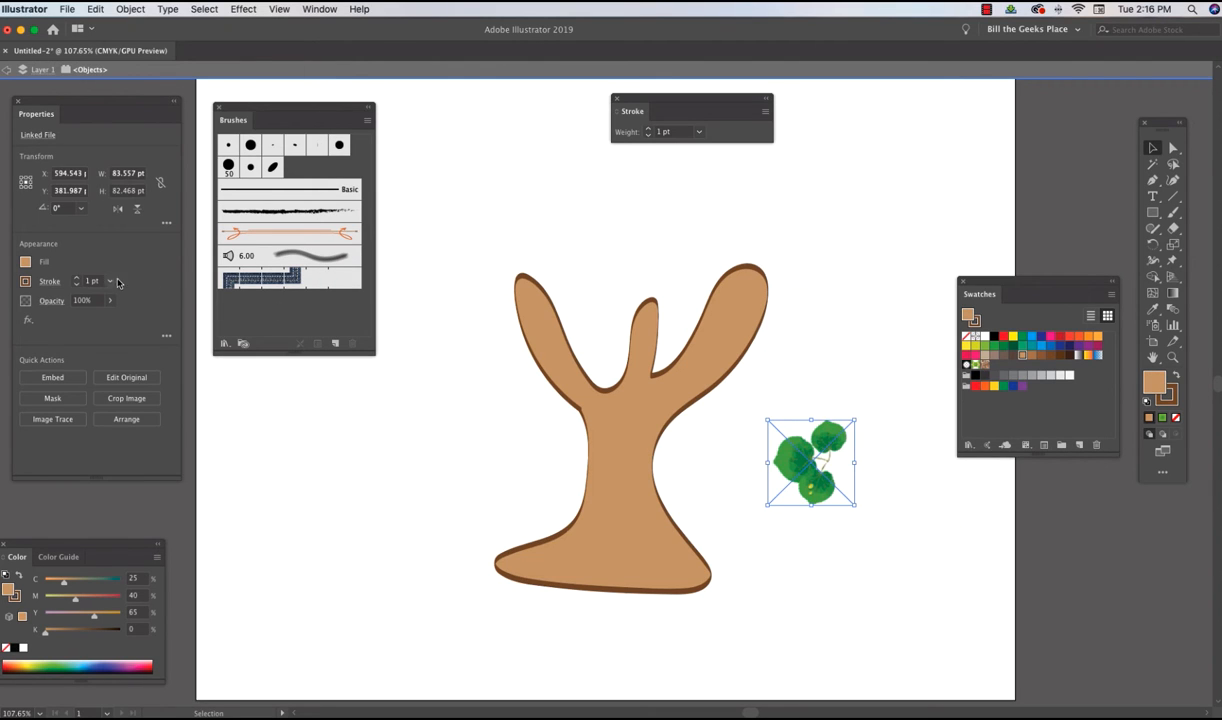
click(52, 378)
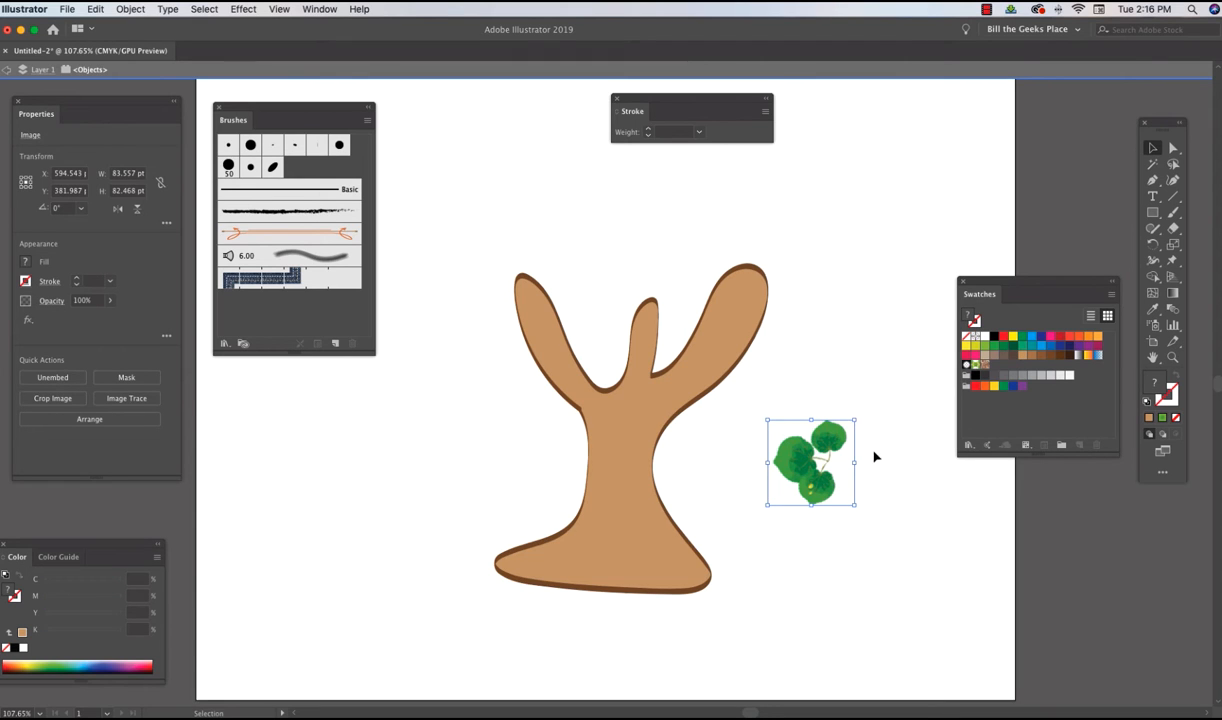
Create a new scatter brush from the leaf image, keeping the default brush options
mouse_move(831, 444)
mouse_down()
mouse_move(876, 376)
mouse_move(876, 199)
mouse_move(327, 332)
mouse_move(299, 321)
mouse_up()
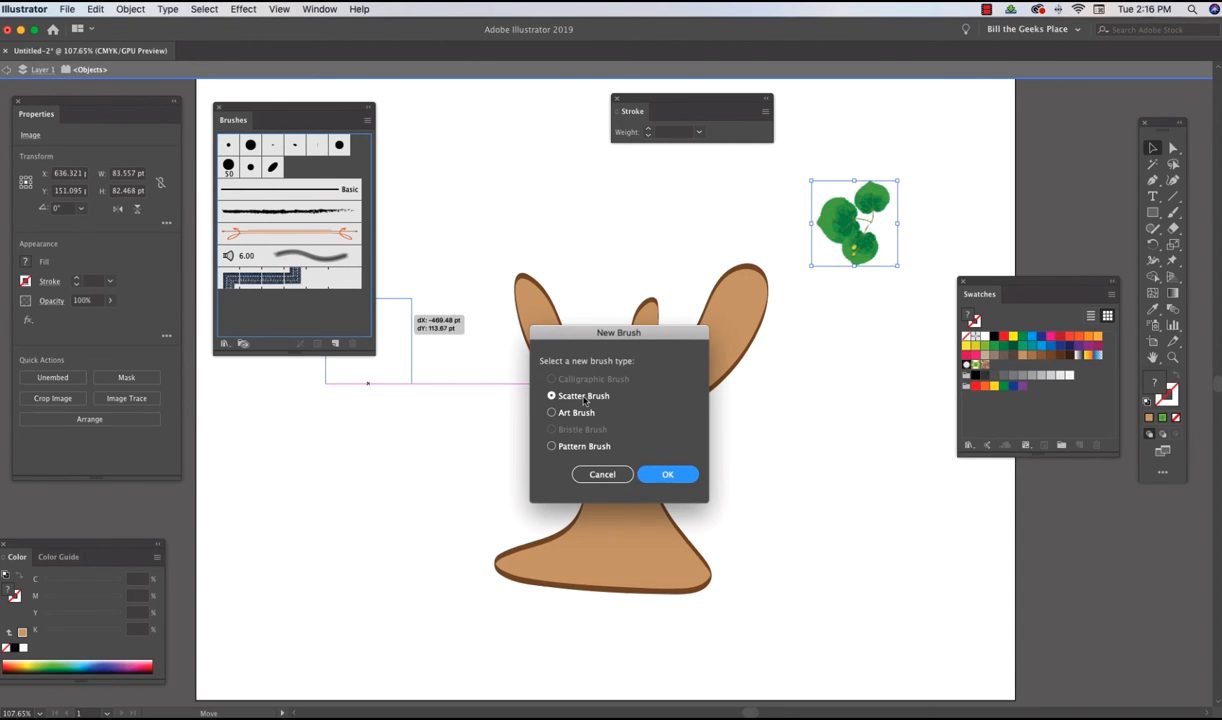
click(672, 476)
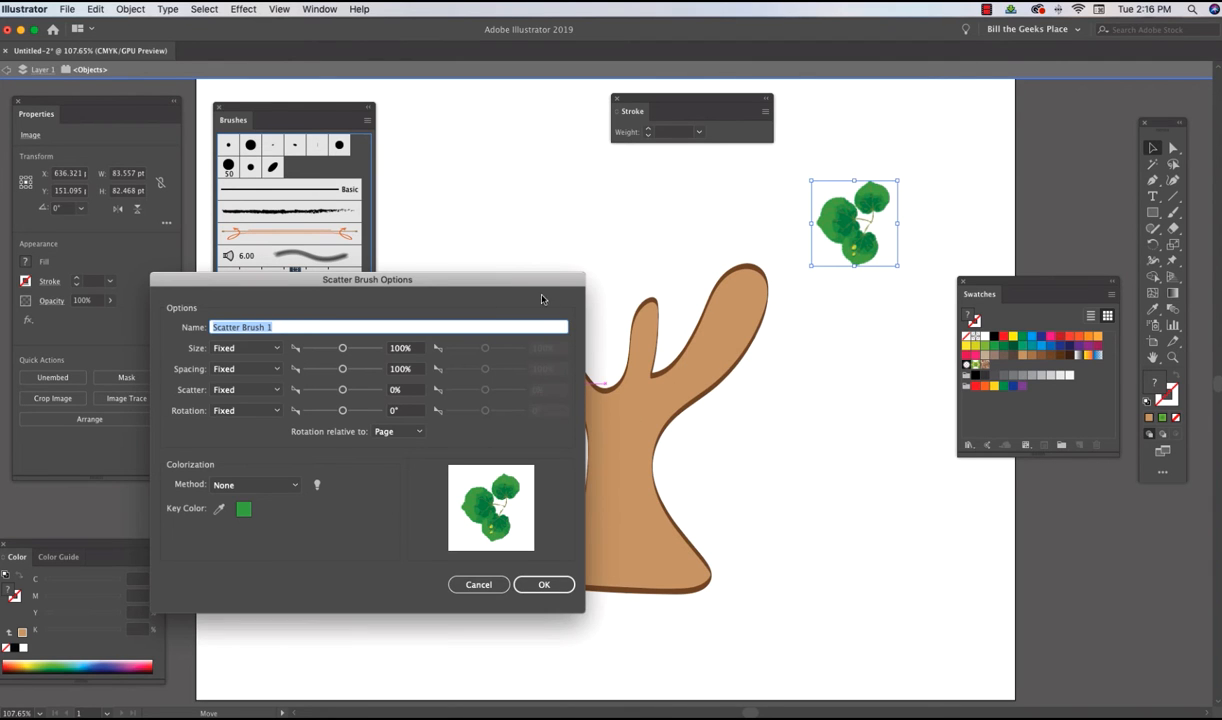
mouse_move(525, 286)
mouse_down()
mouse_move(644, 264)
mouse_move(763, 190)
mouse_up()
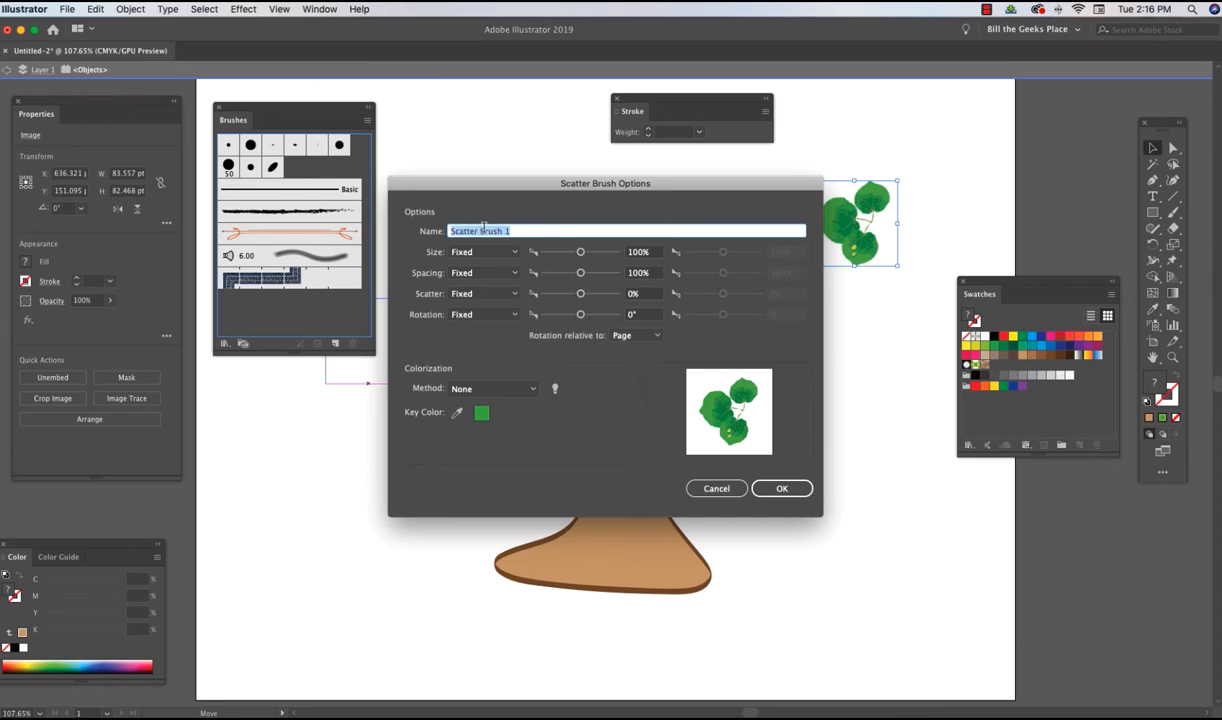
click(781, 489)
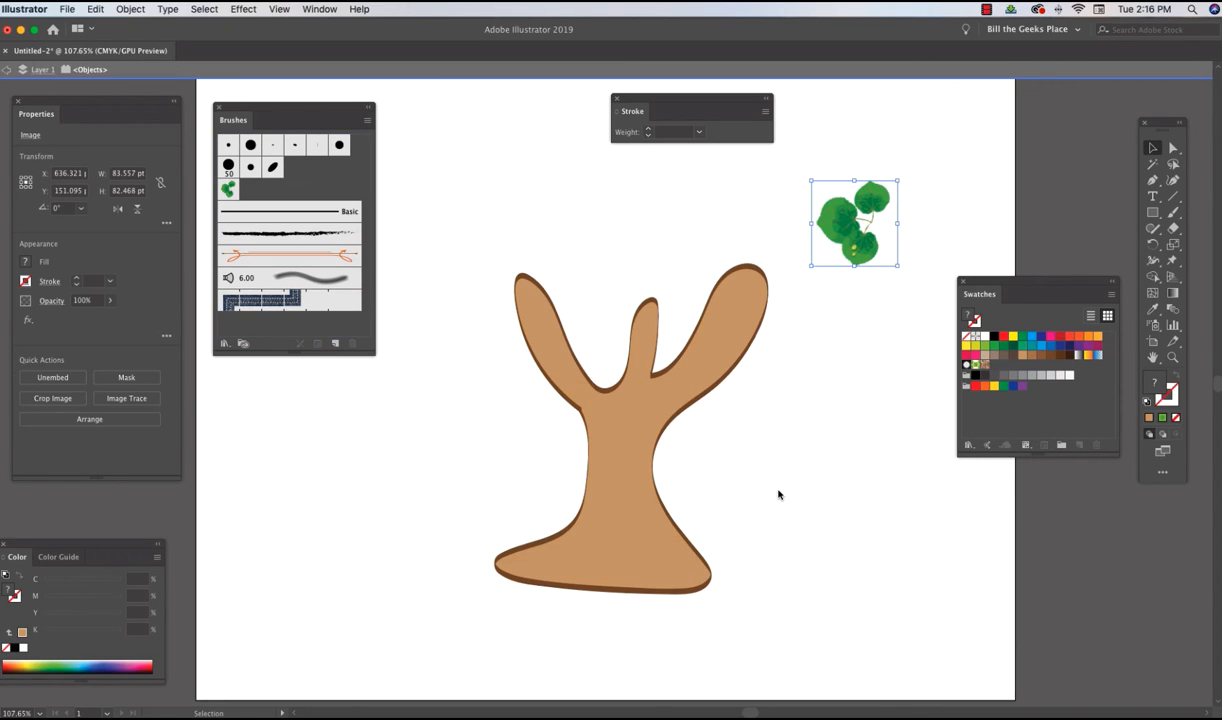
Paint five strokes of foliage over and above the tree's branches with the leaf scatter brush
click(228, 188)
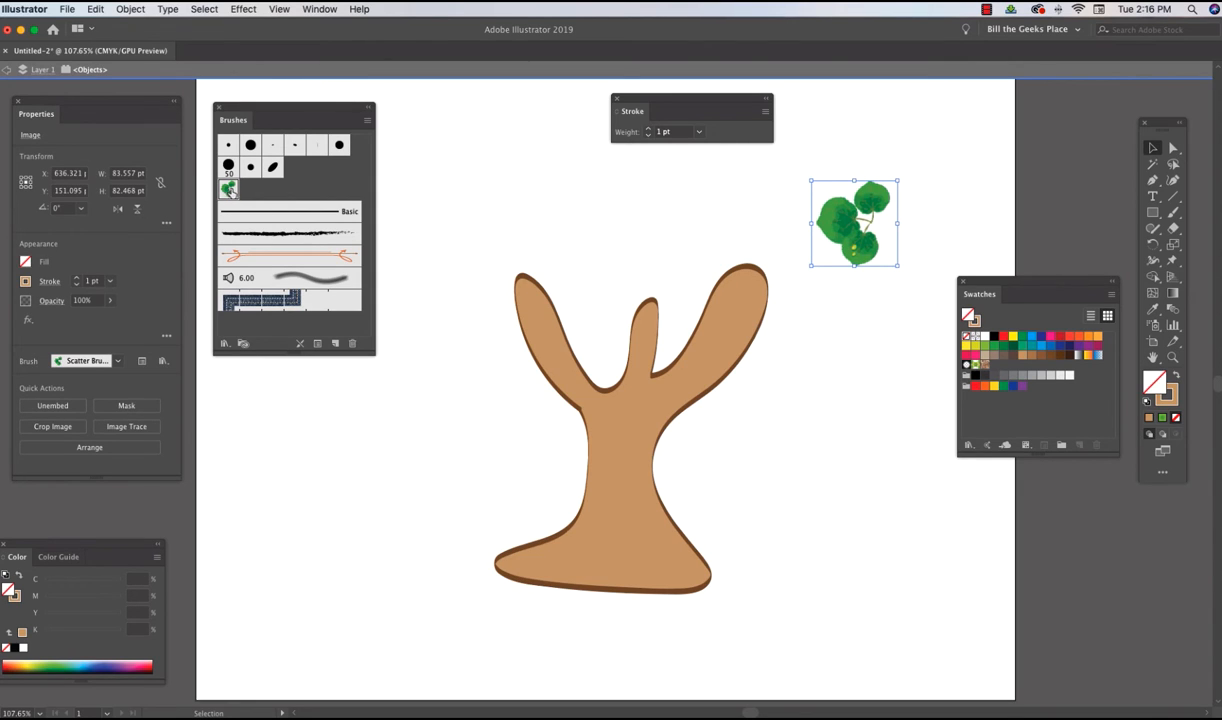
click(1173, 213)
mouse_move(415, 185)
mouse_down()
mouse_move(413, 227)
mouse_move(438, 293)
mouse_move(589, 428)
mouse_move(567, 407)
mouse_up()
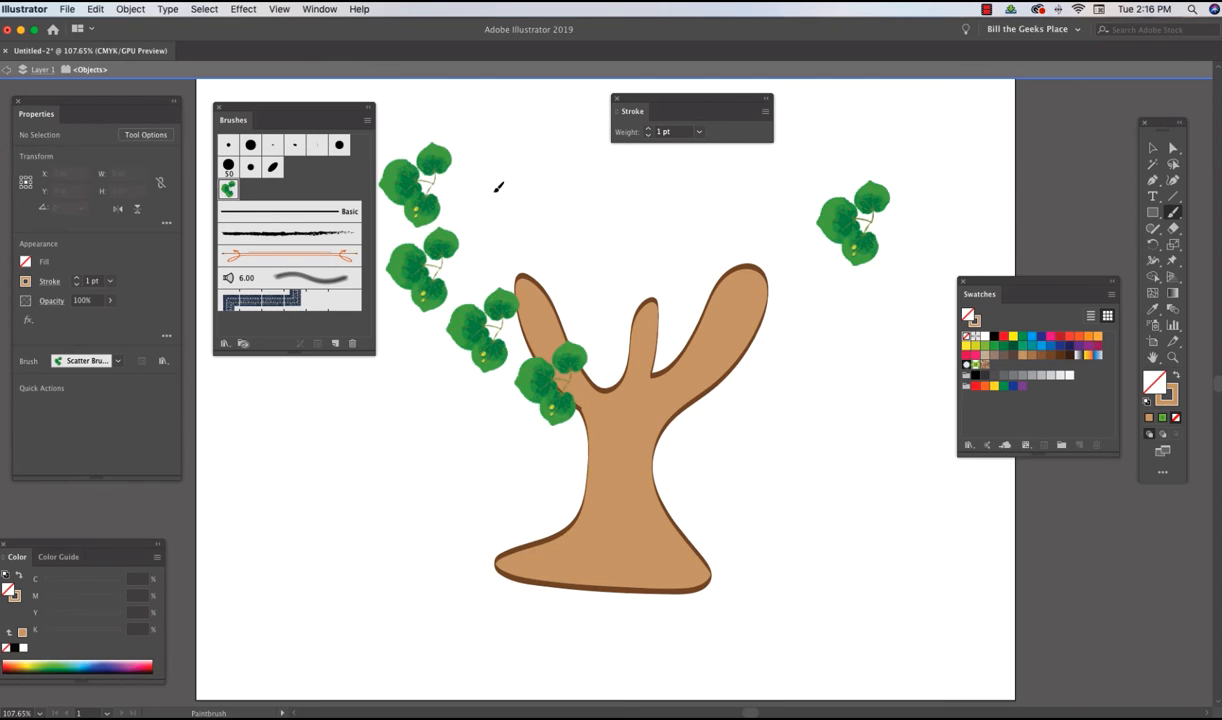
drag(494, 190, 556, 331)
drag(565, 176, 586, 369)
mouse_move(633, 163)
mouse_down()
mouse_move(652, 329)
mouse_move(686, 366)
mouse_up()
mouse_move(865, 122)
mouse_down()
mouse_move(771, 216)
mouse_move(700, 335)
mouse_up()
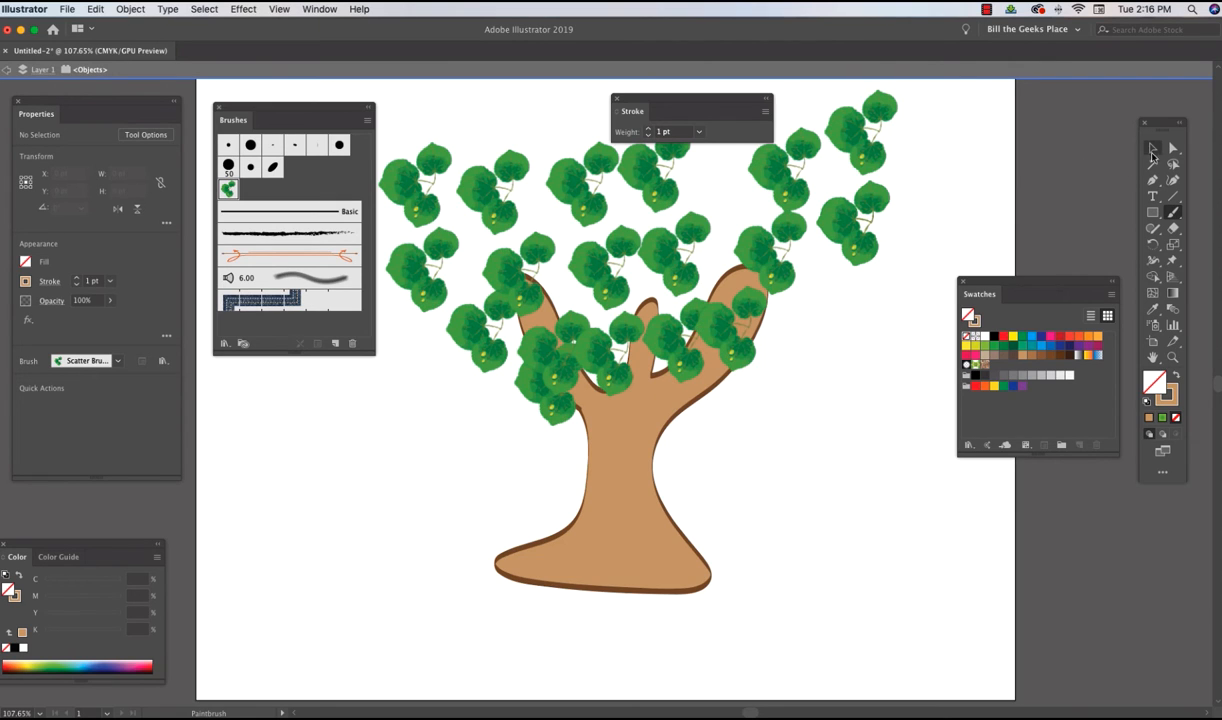
Delete the original leaf image beside the tree's foliage
key(v)
click(858, 238)
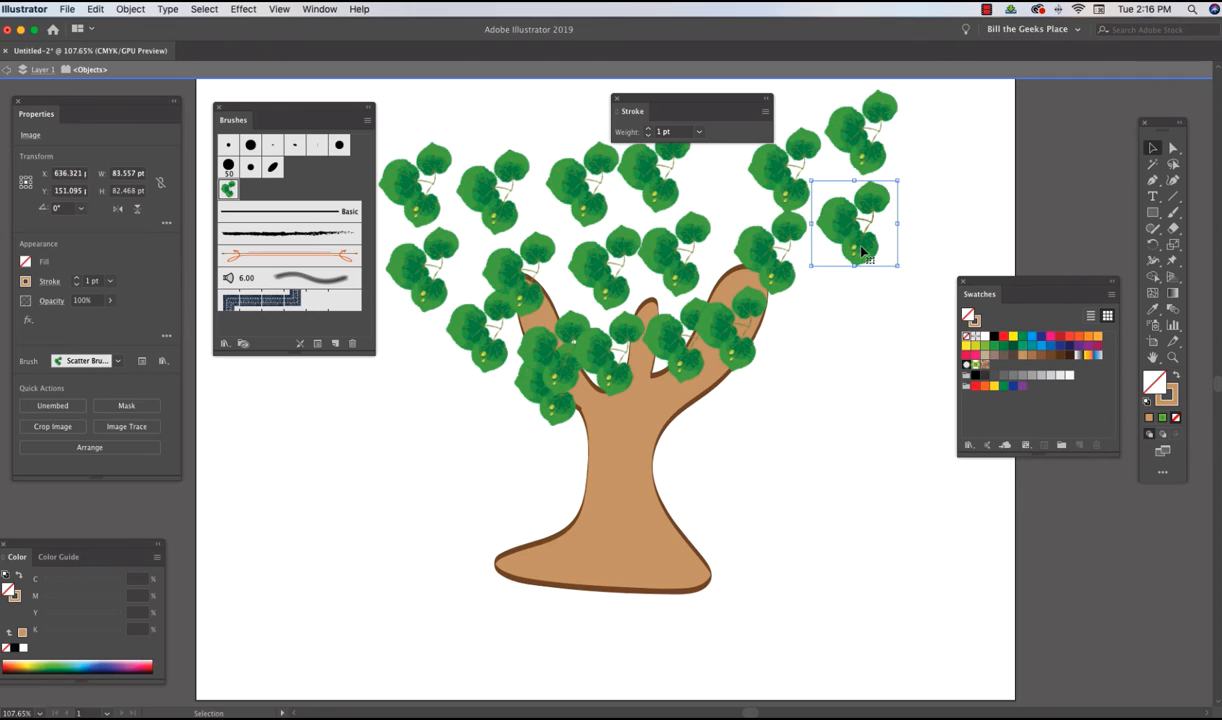
key(Delete)
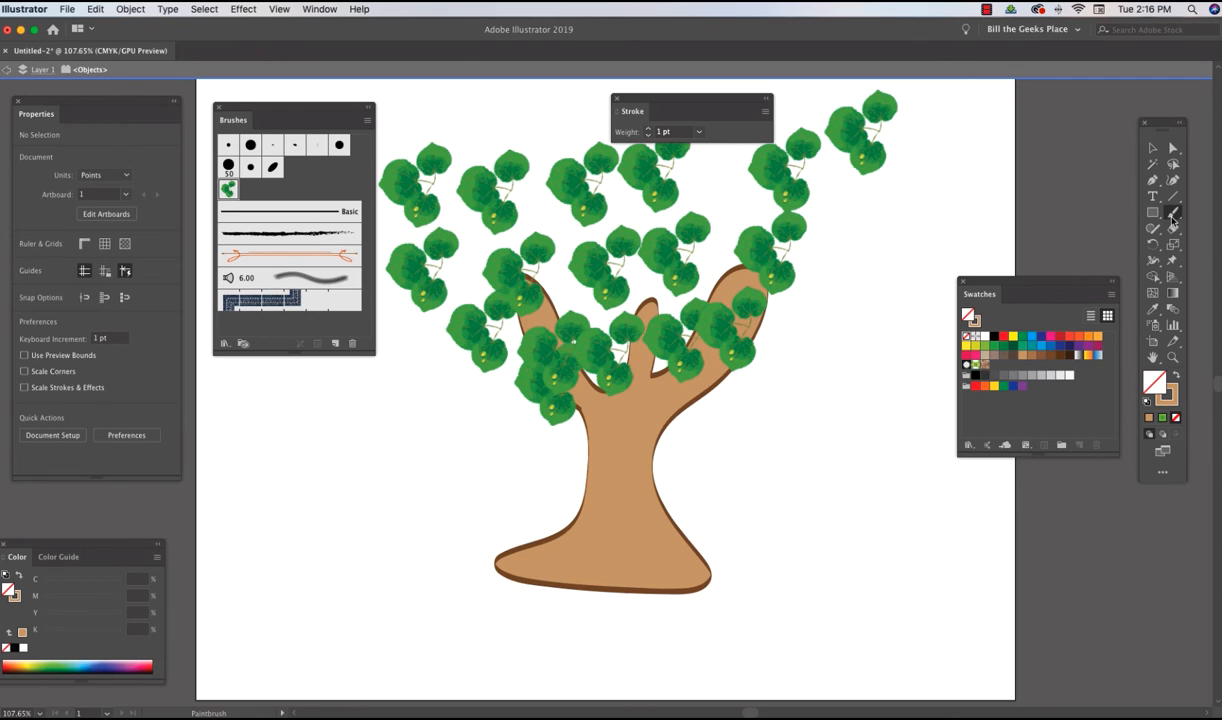
Paint more leaf scatter brush strokes to fill out the foliage on both sides of the tree crown
click(1172, 214)
mouse_move(872, 184)
mouse_down()
mouse_move(860, 214)
mouse_move(670, 360)
mouse_move(706, 355)
mouse_move(694, 164)
mouse_move(663, 276)
mouse_up()
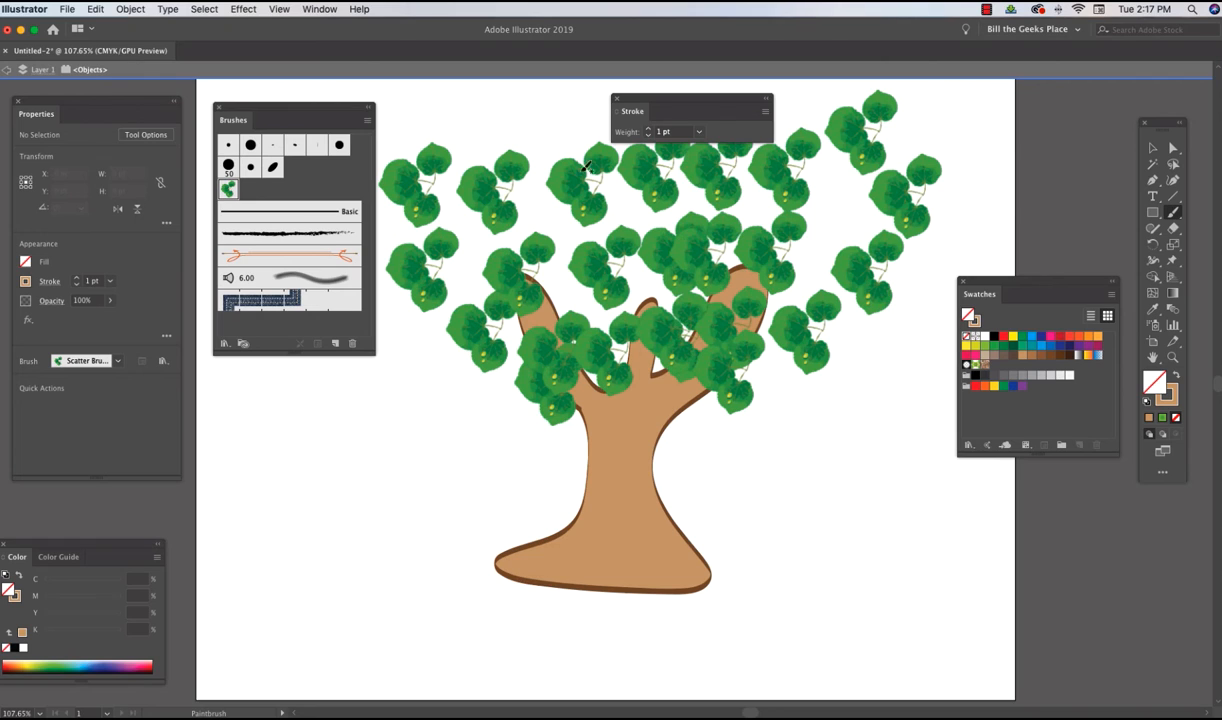
drag(530, 101, 556, 262)
mouse_move(495, 136)
mouse_down()
mouse_move(457, 154)
mouse_move(491, 253)
mouse_up()
mouse_move(382, 344)
mouse_down()
mouse_move(362, 361)
mouse_move(470, 330)
mouse_up()
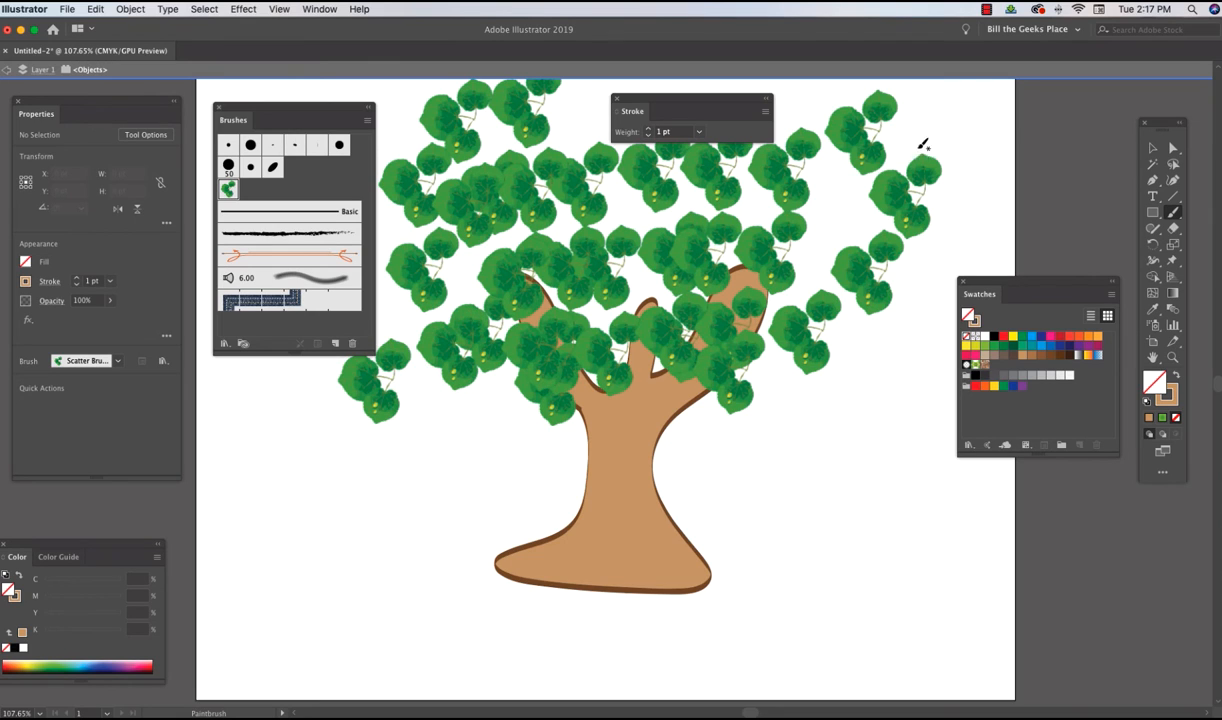
drag(945, 120, 803, 234)
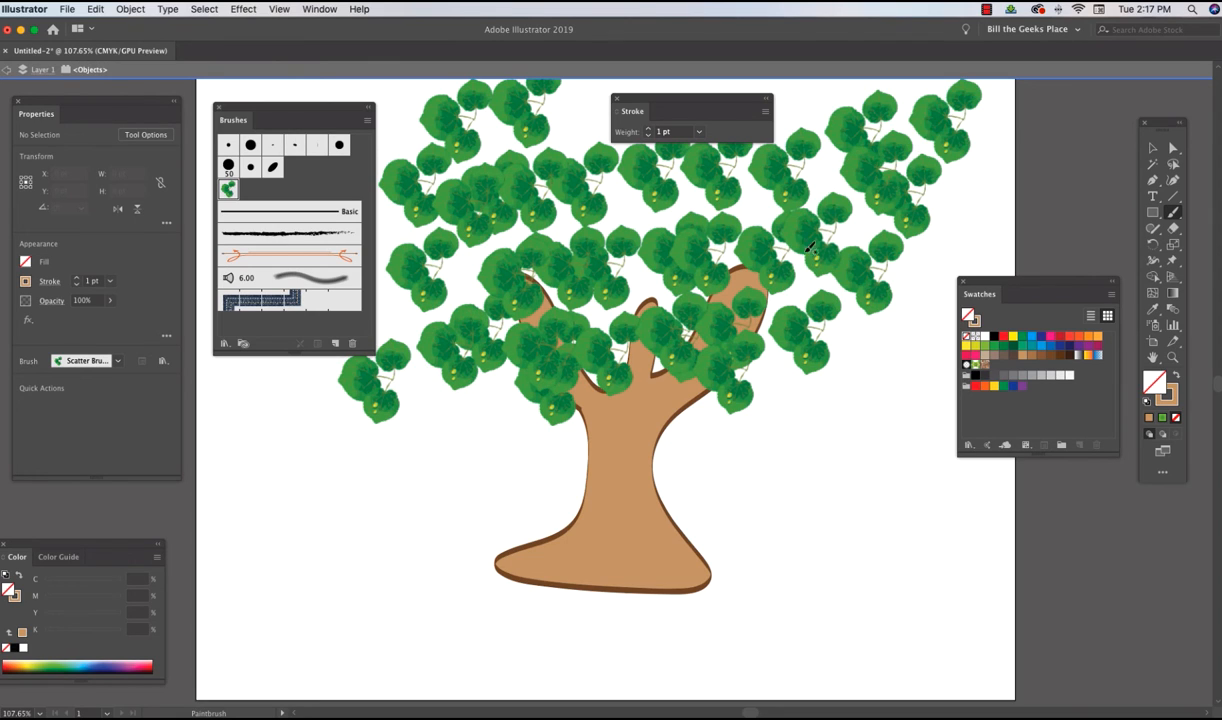
Set the leaf scatter brush's Size, Scatter and Rotation options to Random, leaving Spacing as Fixed
double_click(229, 191)
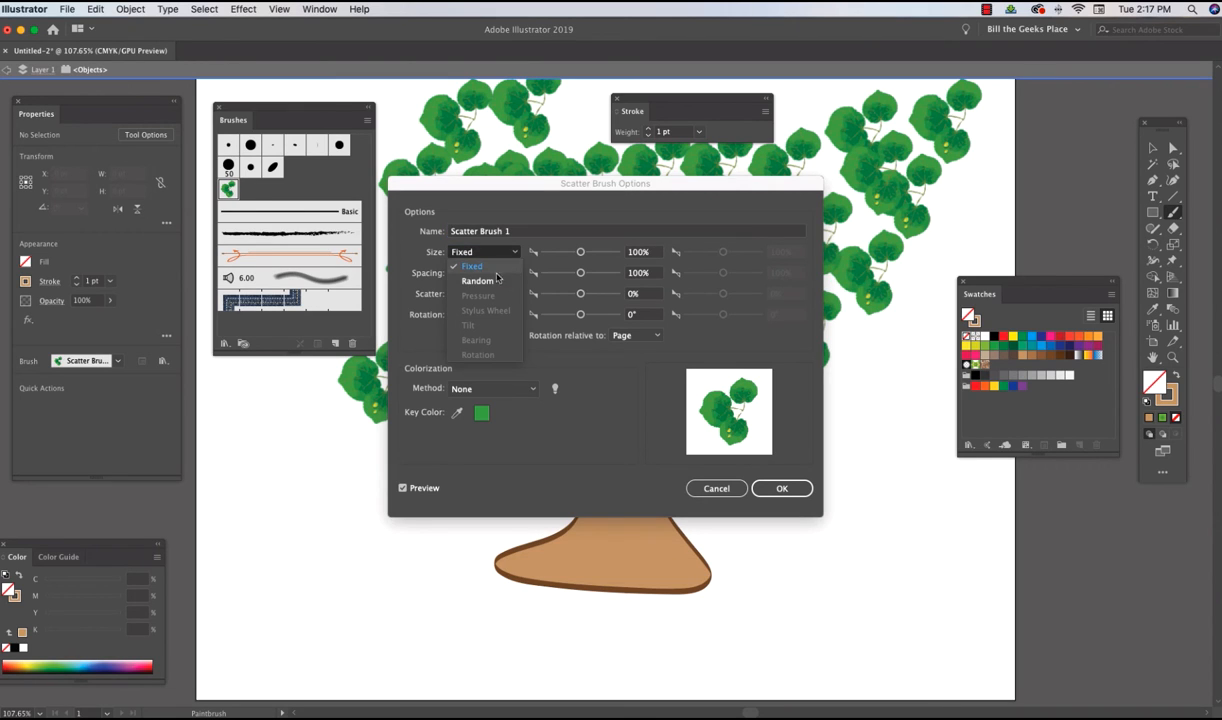
click(486, 283)
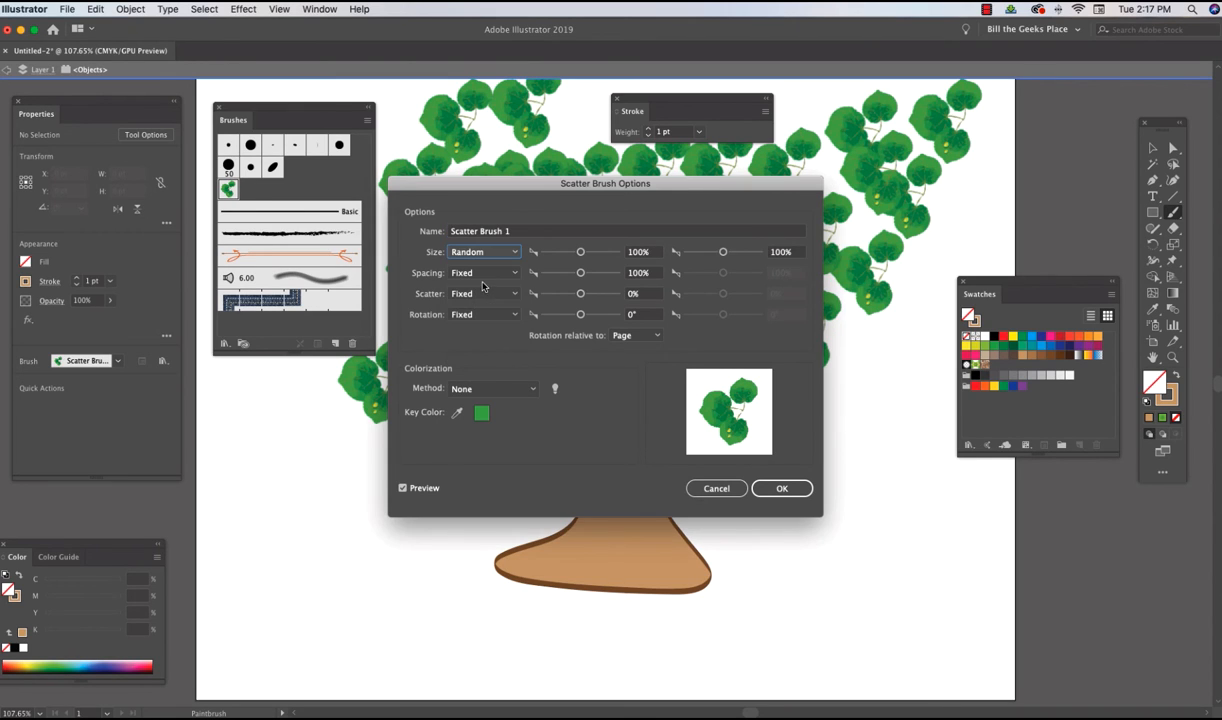
click(515, 274)
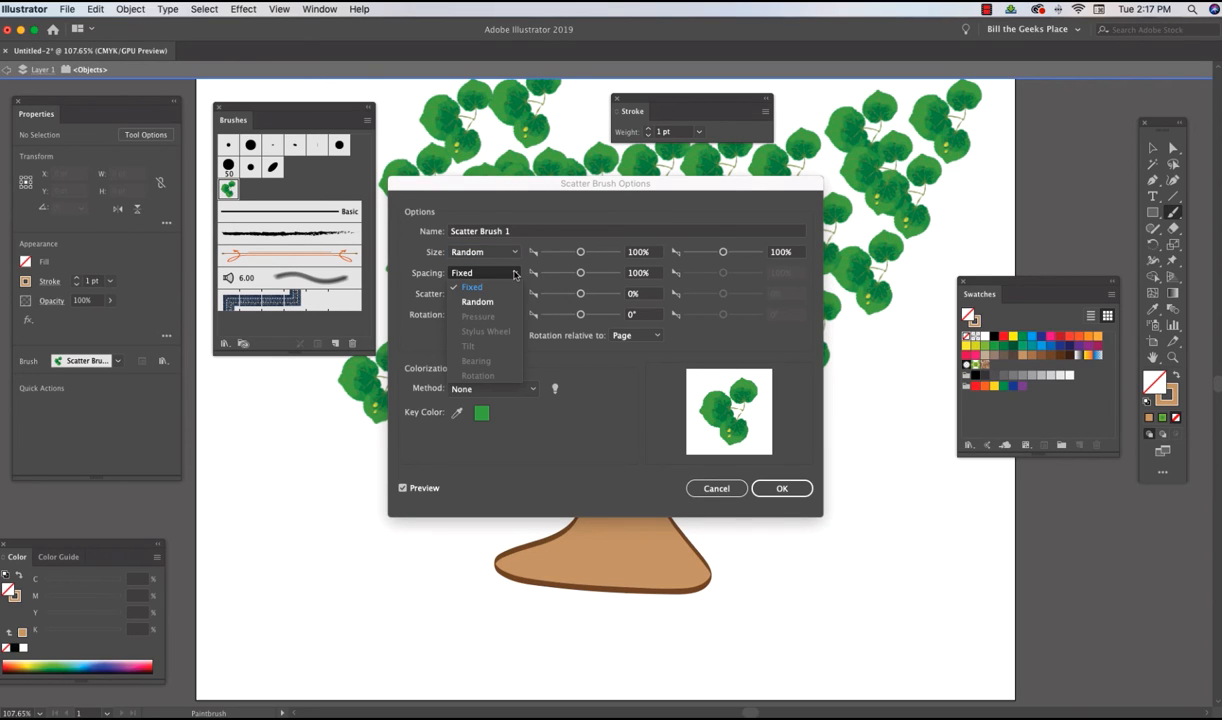
click(514, 274)
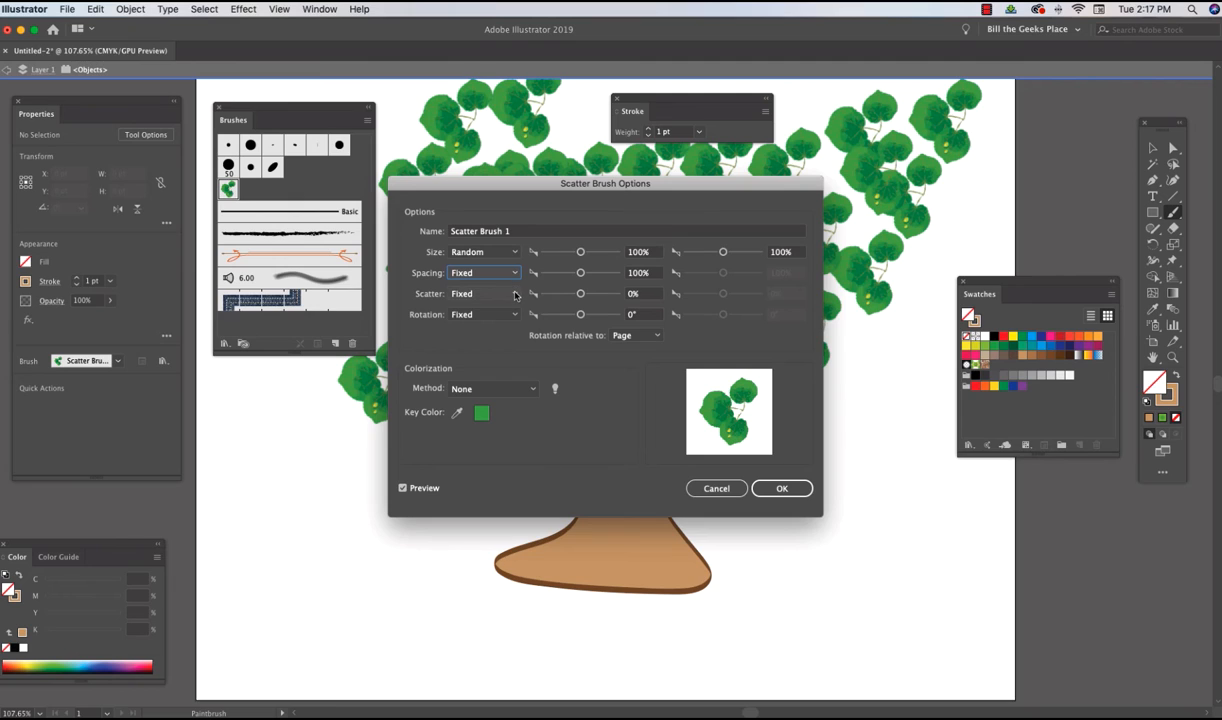
click(515, 294)
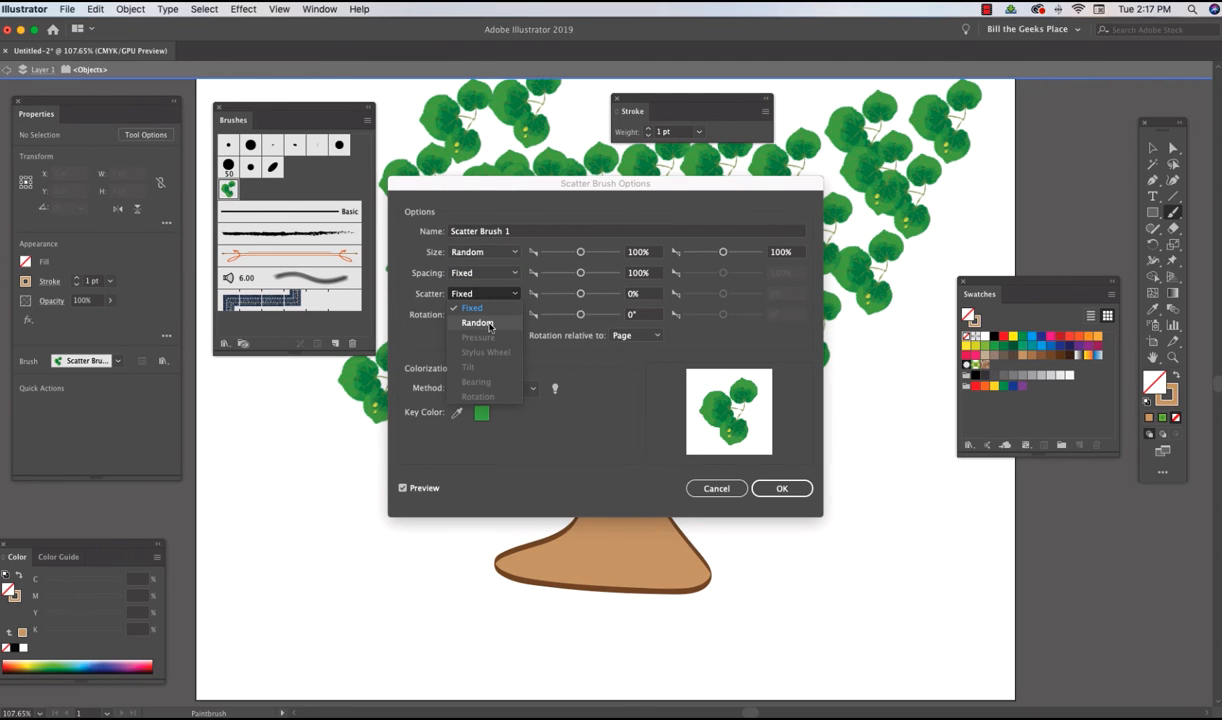
click(486, 323)
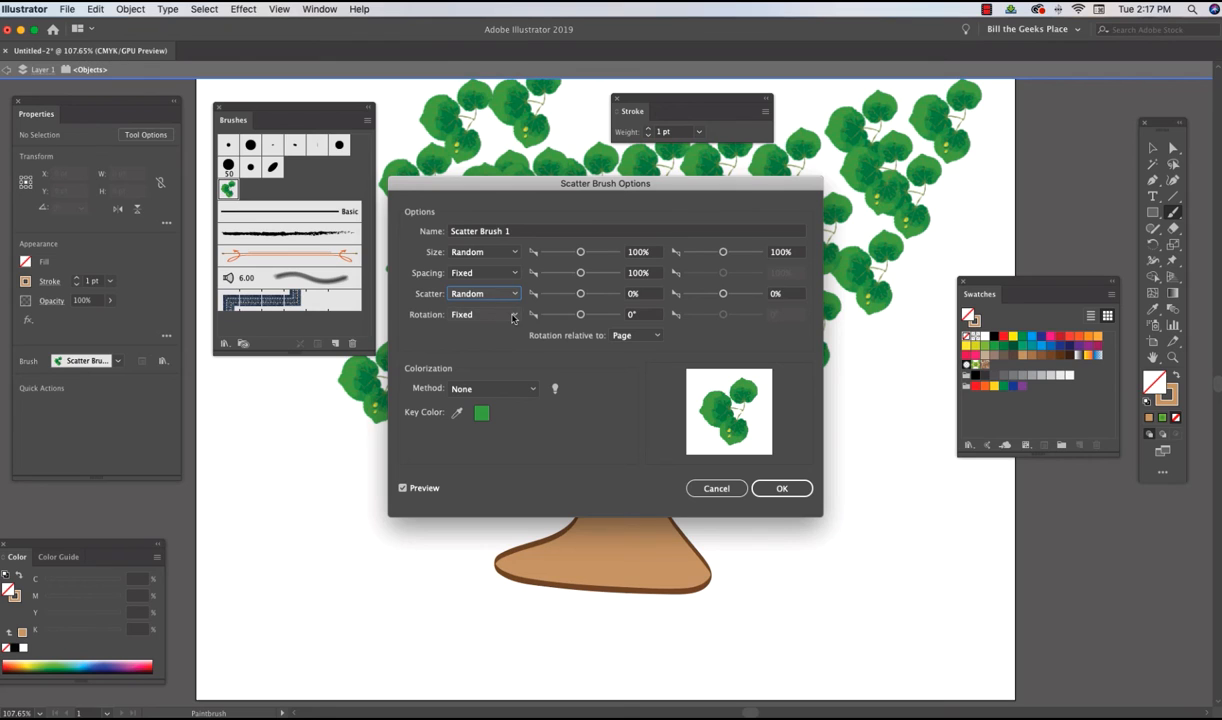
click(514, 315)
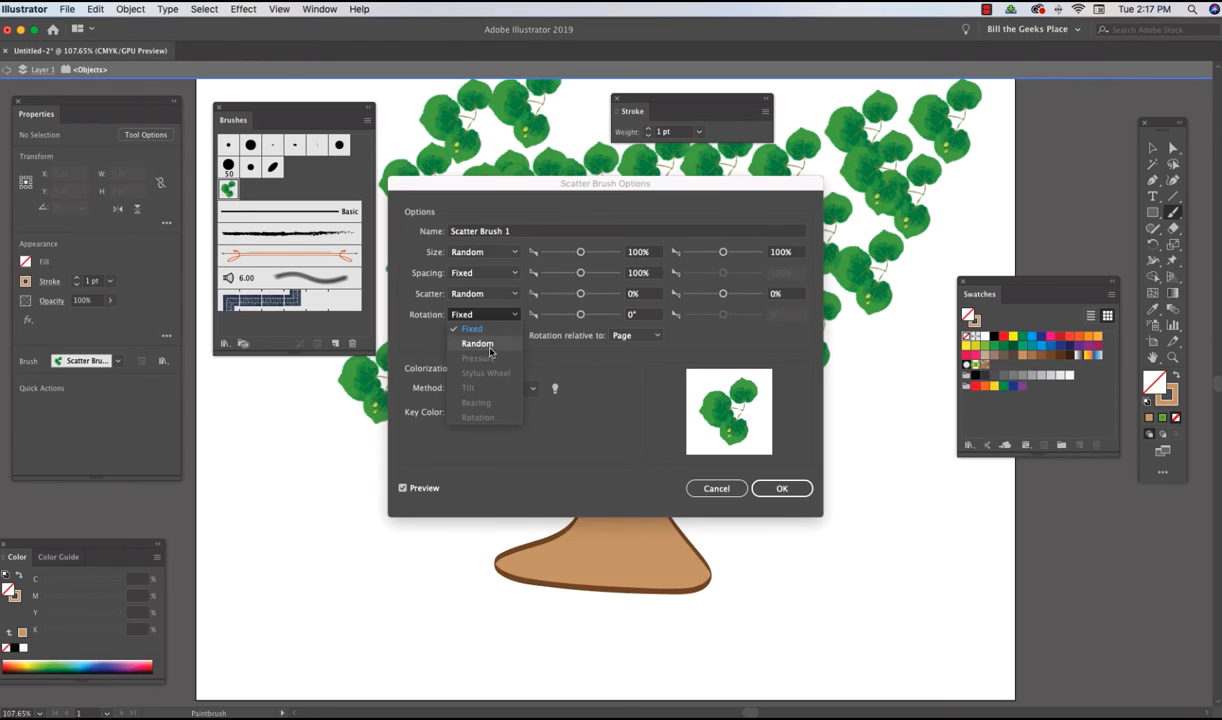
click(475, 343)
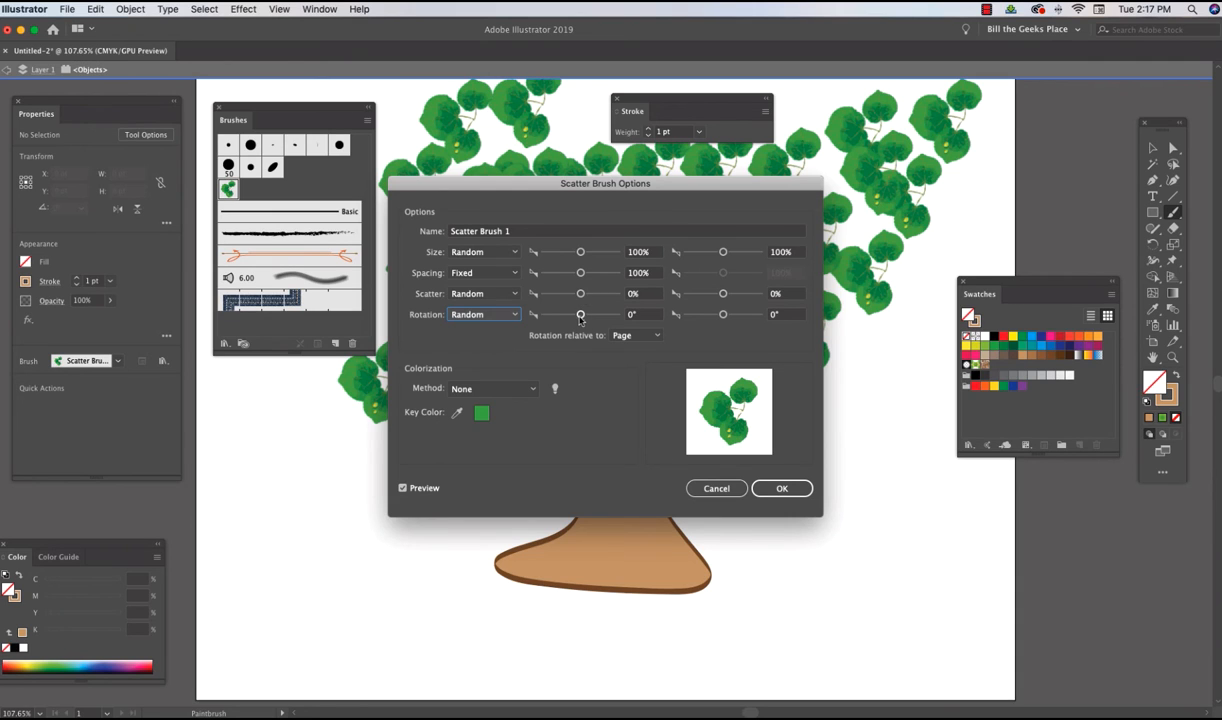
Set the brush's first rotation value to -27°, apply it to existing strokes, and paint a diagonal test stroke beside the trunk
mouse_move(556, 312)
mouse_down()
mouse_move(549, 305)
mouse_move(576, 317)
mouse_up()
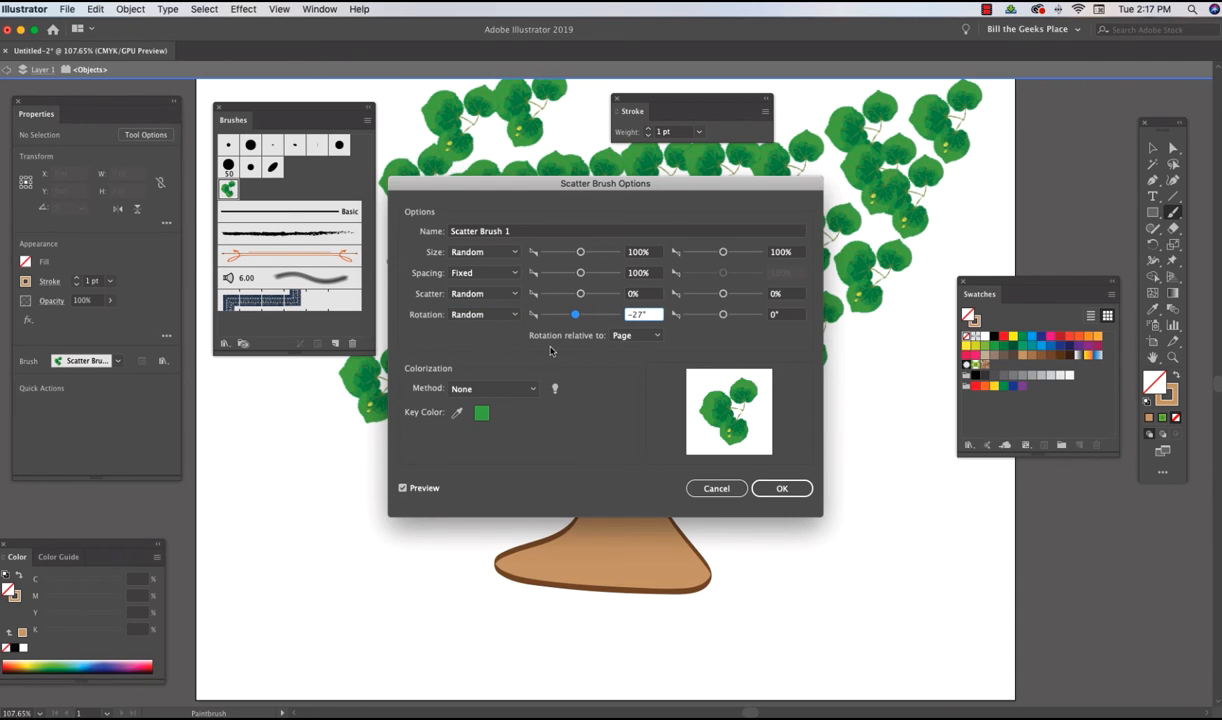
click(785, 489)
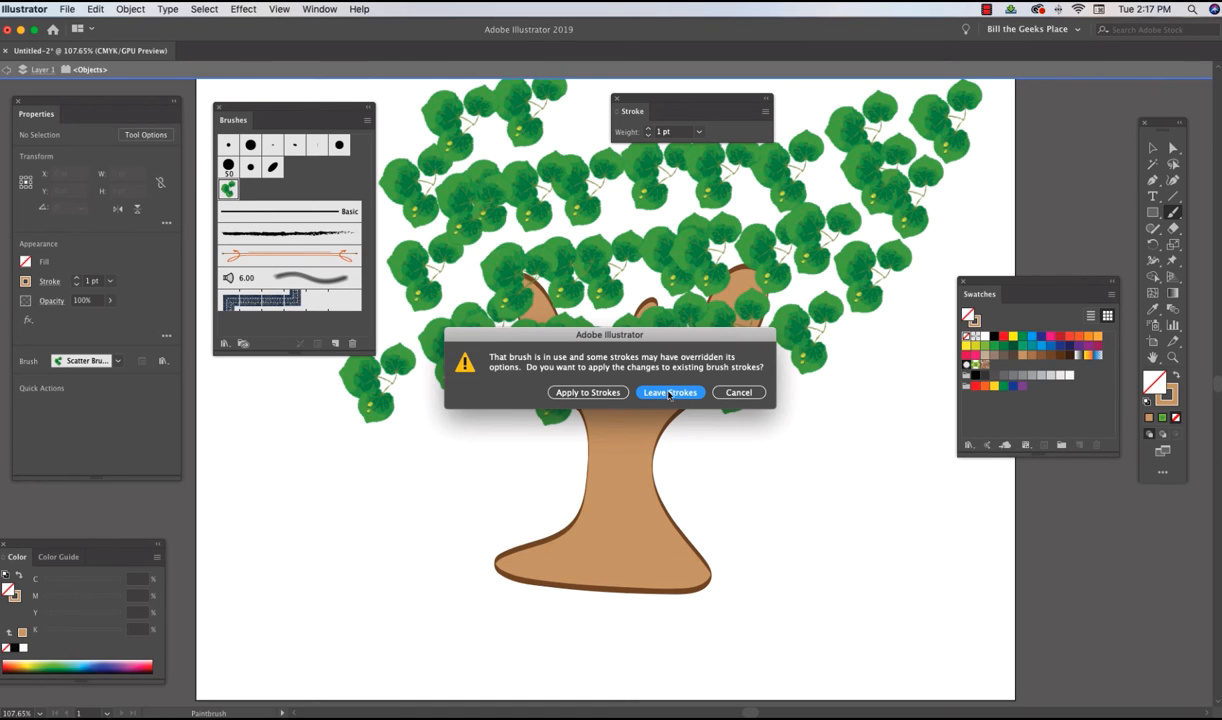
click(590, 393)
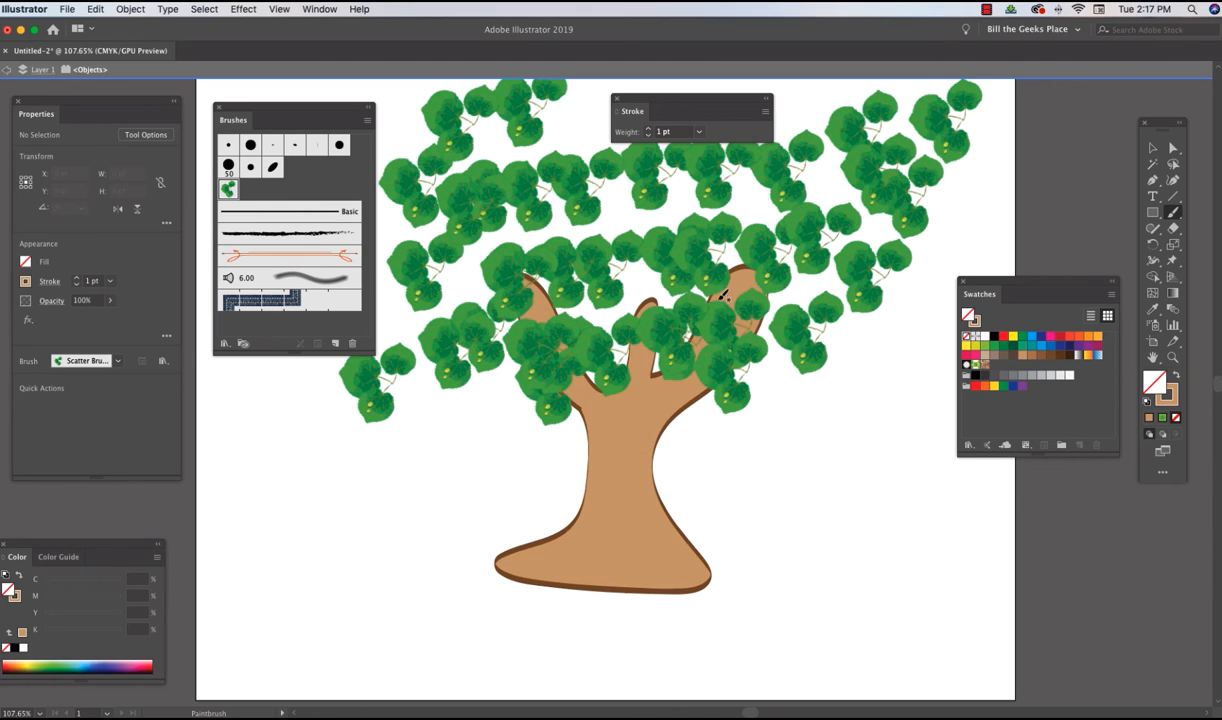
mouse_move(693, 446)
mouse_down()
mouse_move(774, 500)
mouse_move(915, 640)
mouse_up()
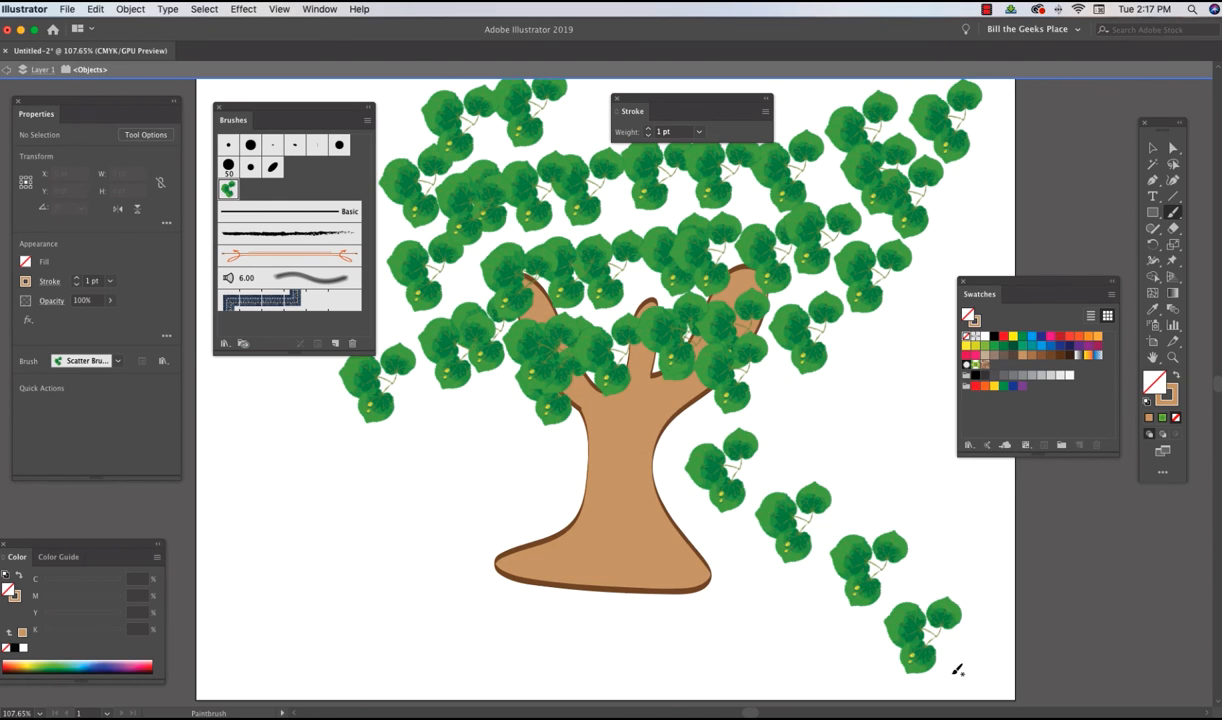
Reopen the leaf scatter brush's options and set the first size value to 50% and the fixed spacing to 48%
double_click(229, 189)
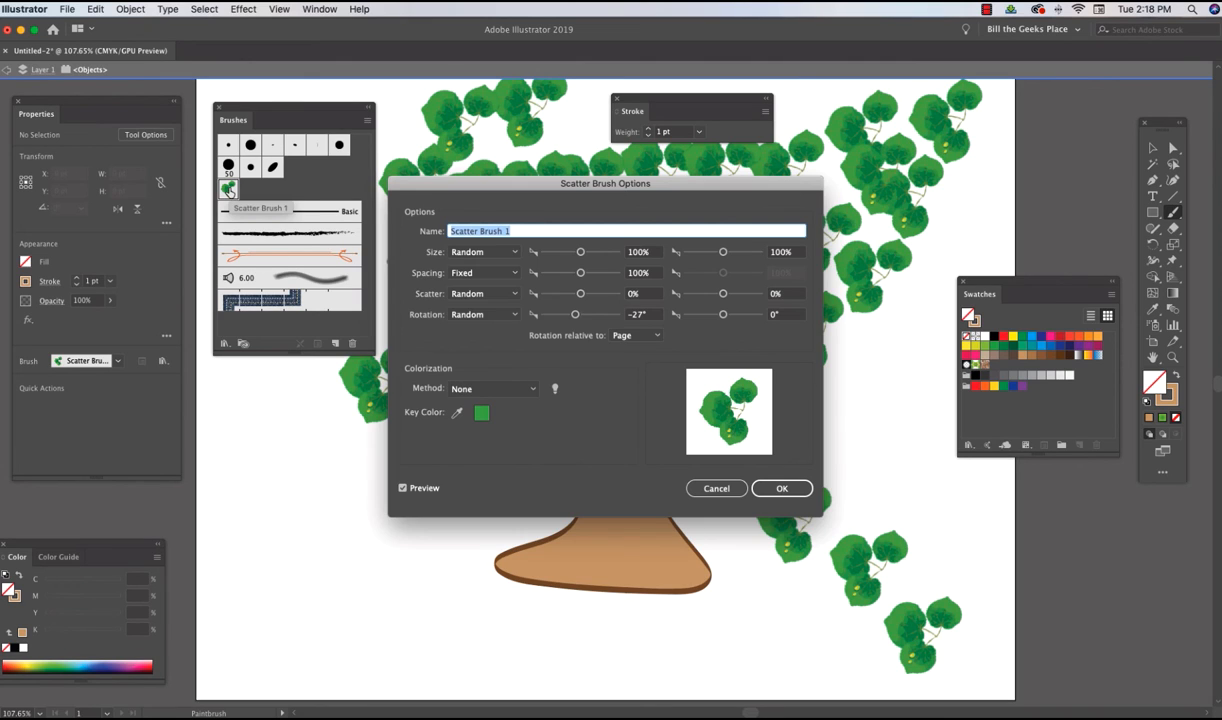
click(581, 252)
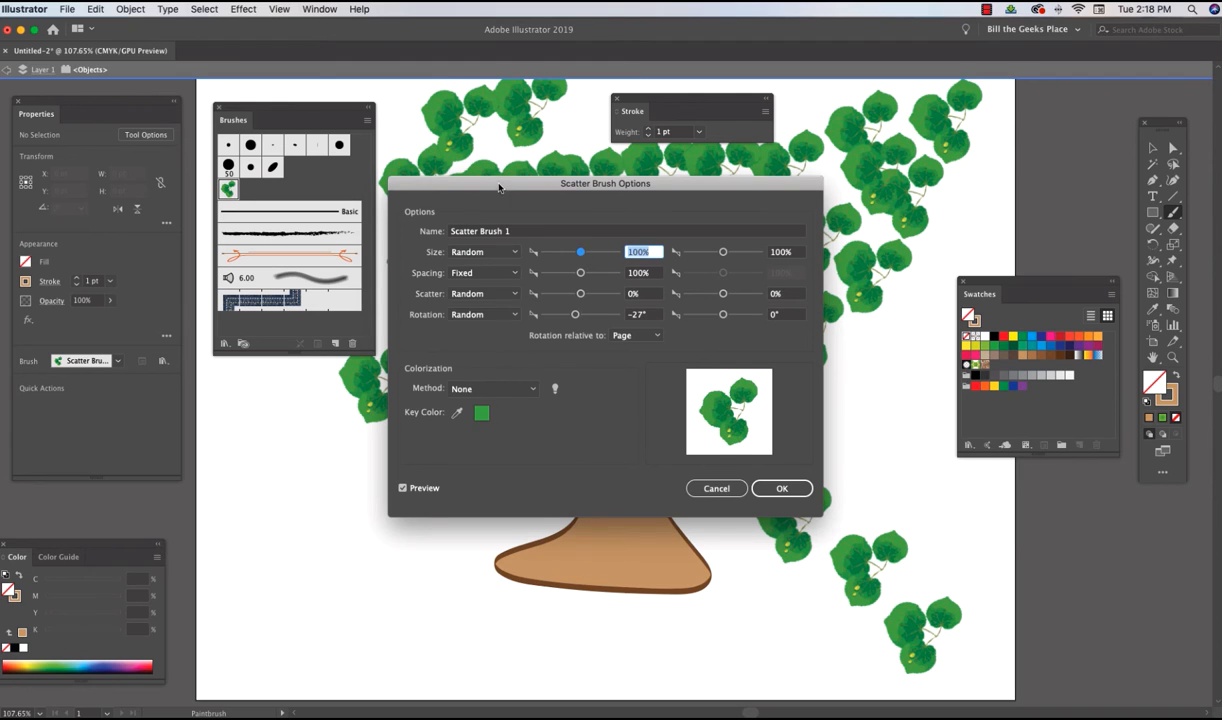
drag(495, 185, 858, 186)
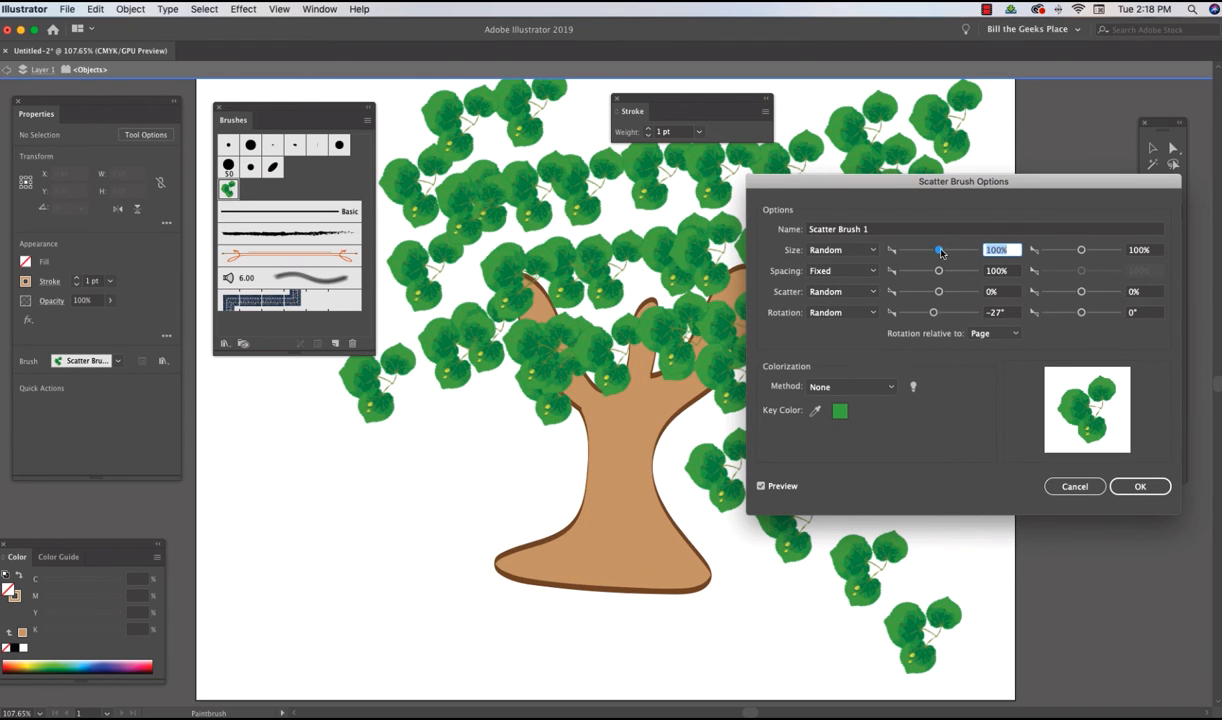
mouse_move(939, 251)
mouse_down()
mouse_move(880, 251)
mouse_move(920, 252)
mouse_up()
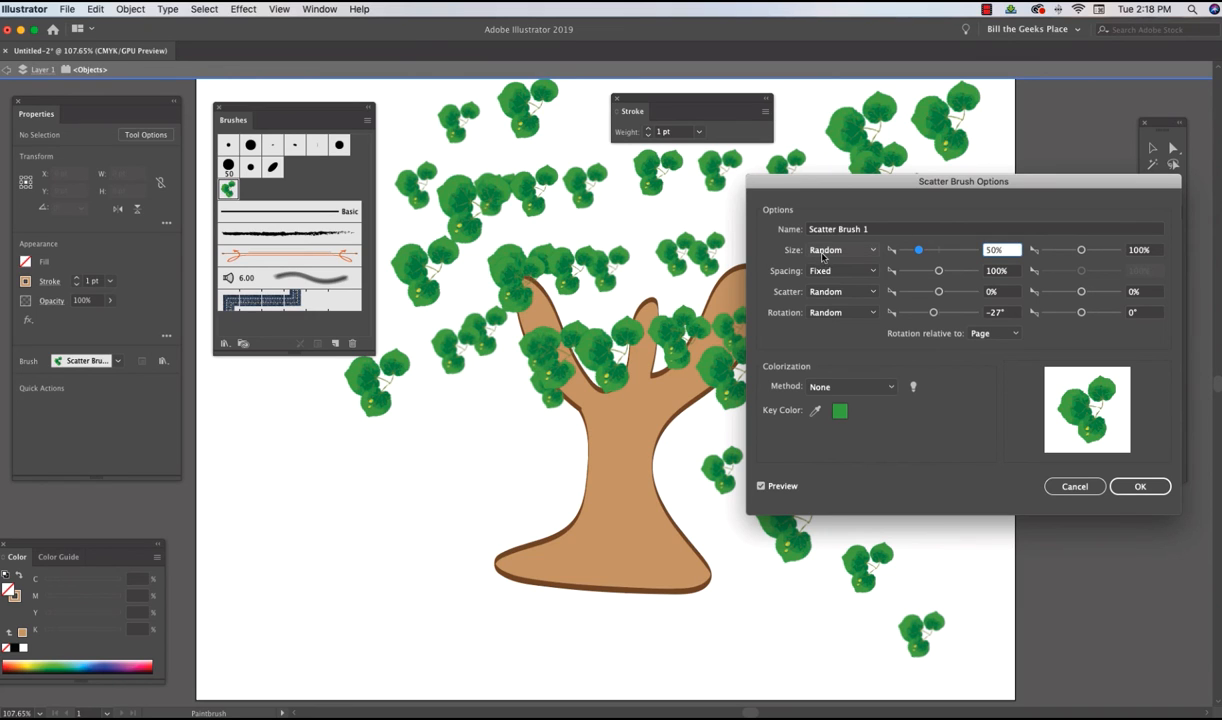
click(836, 270)
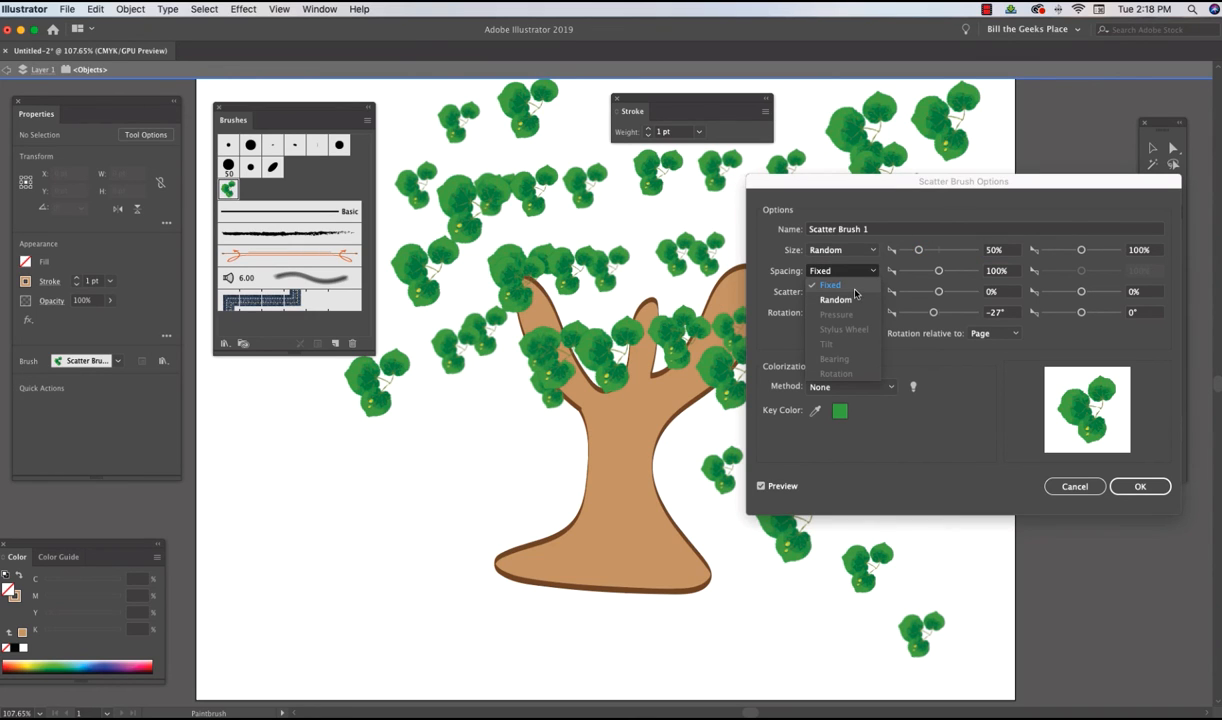
click(831, 285)
mouse_move(938, 271)
mouse_down()
mouse_move(955, 274)
mouse_move(919, 273)
mouse_up()
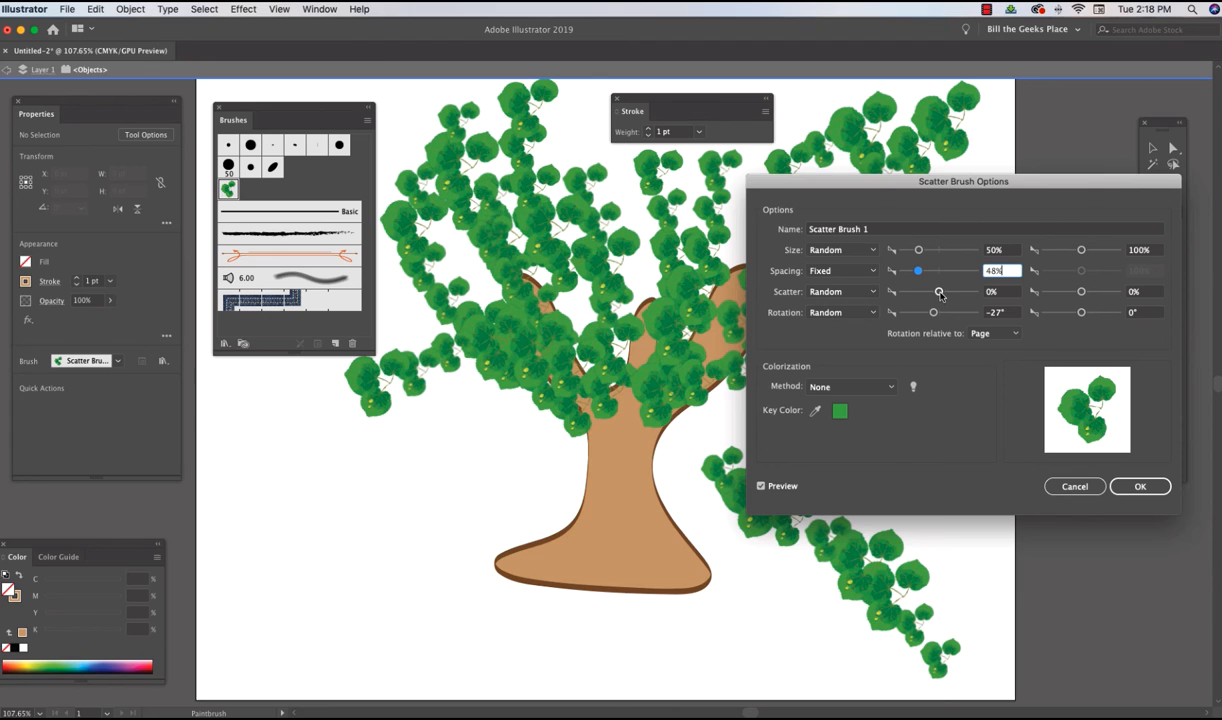
Set the brush's first scatter value to -25% and first rotation value to -69°, and apply the changes to existing strokes
drag(938, 291, 938, 294)
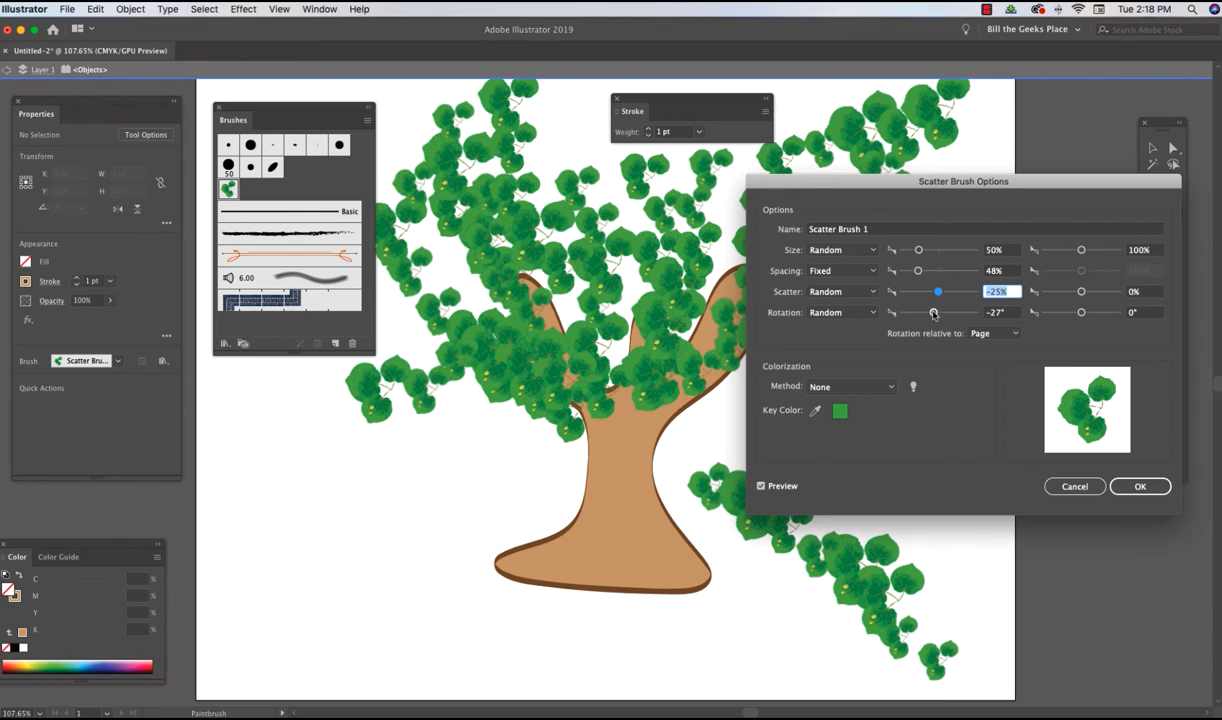
drag(933, 312, 925, 314)
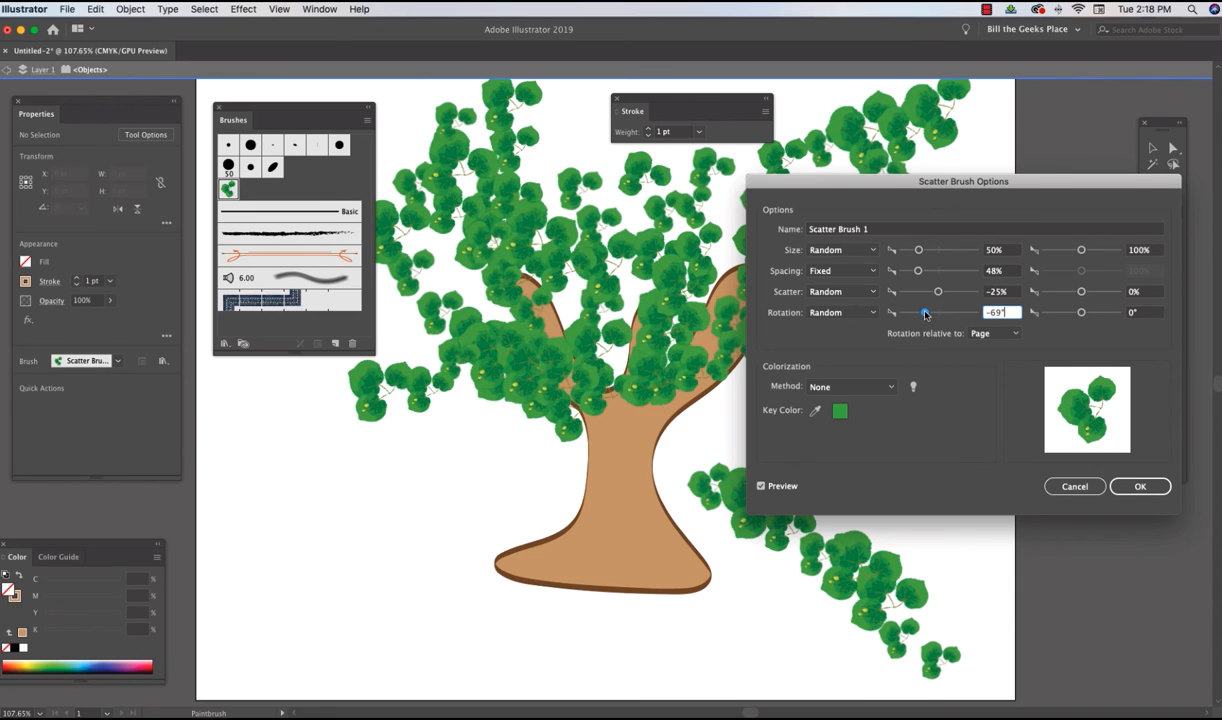
click(1152, 487)
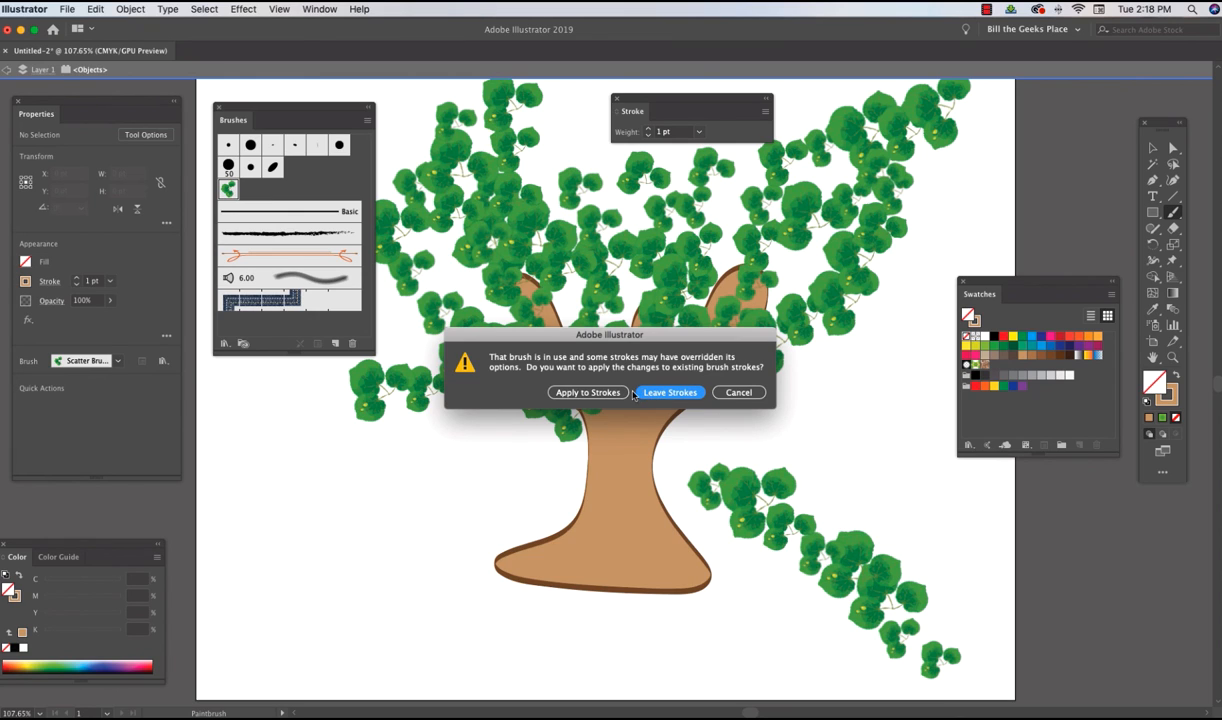
click(596, 392)
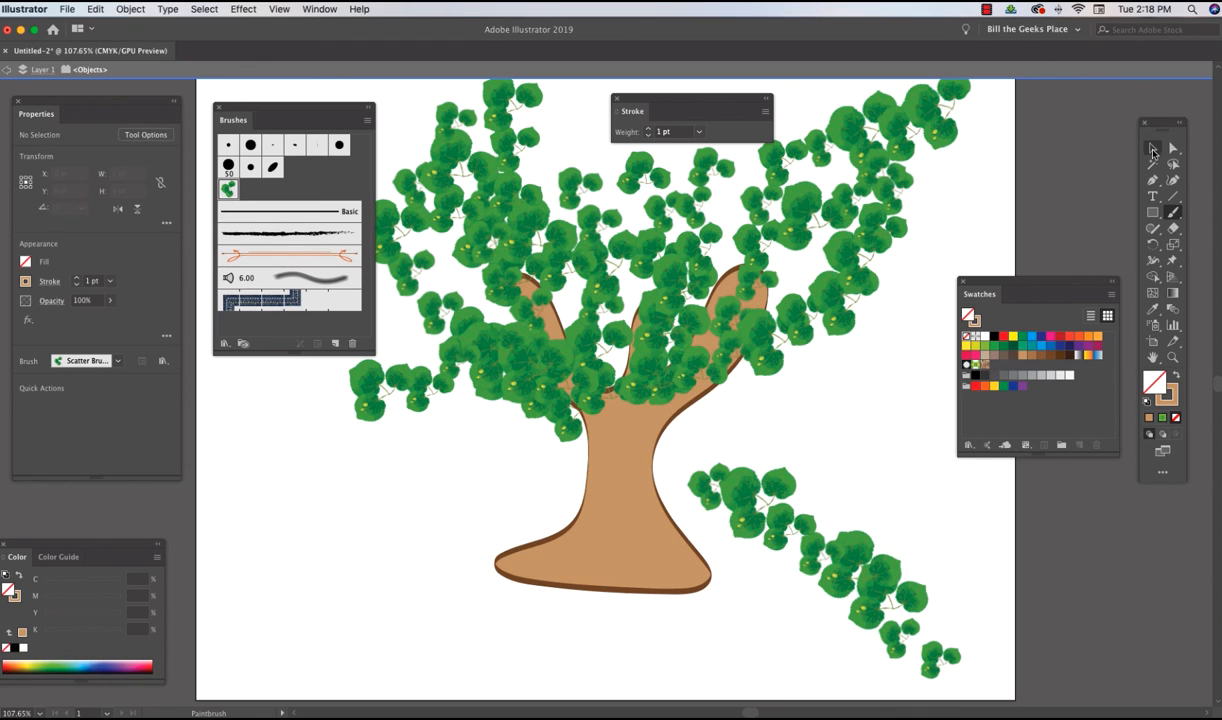
Delete foliage strokes from the right side of the tree crown
click(1152, 150)
drag(975, 115, 914, 464)
drag(971, 93, 810, 355)
key(Delete)
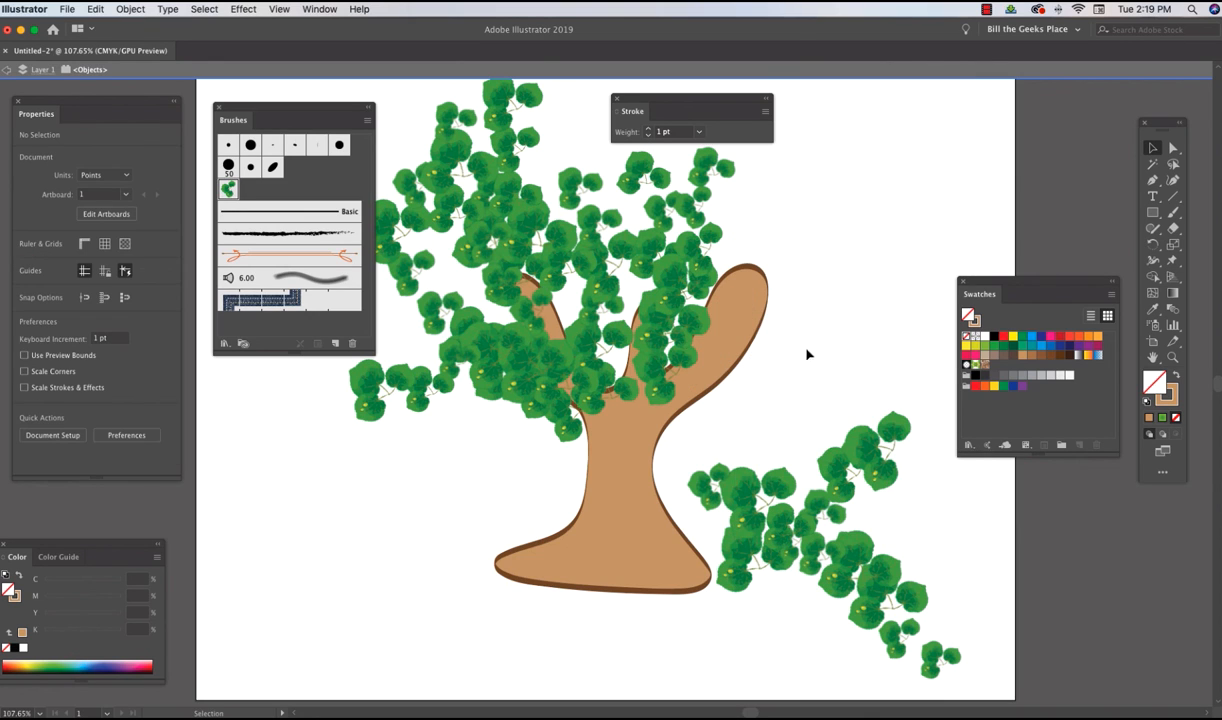
Select the tree trunk and lock its path in the layer list
click(630, 520)
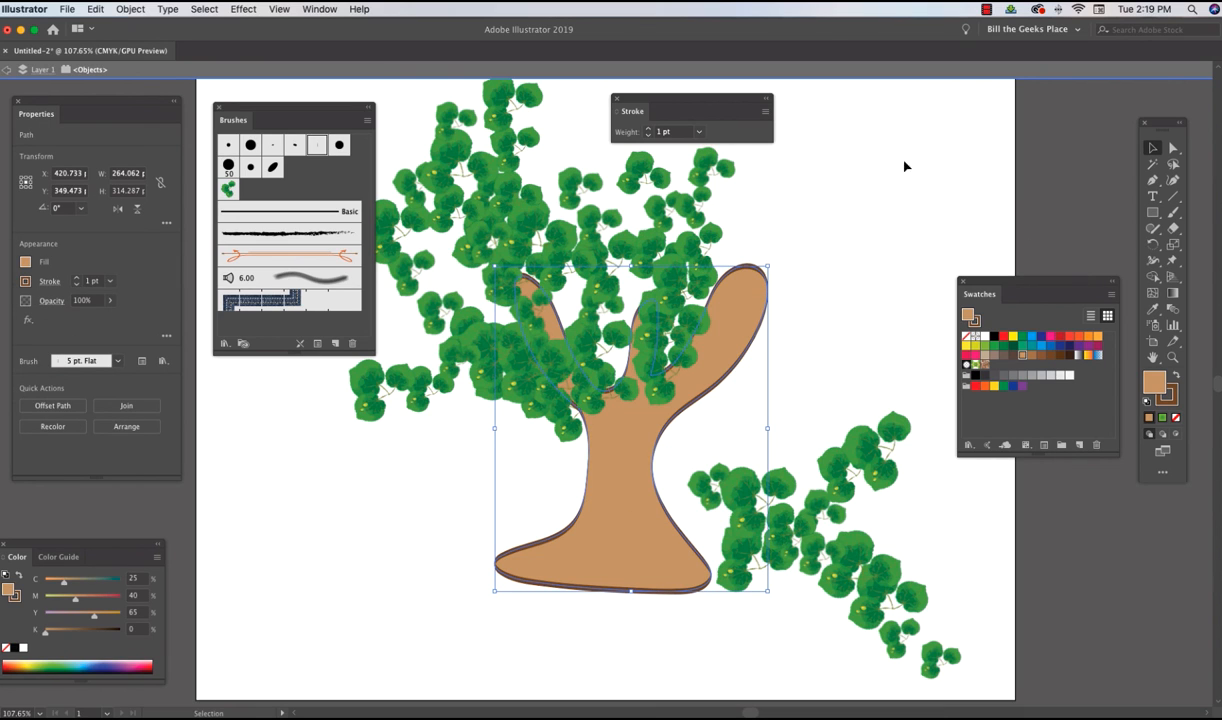
click(320, 9)
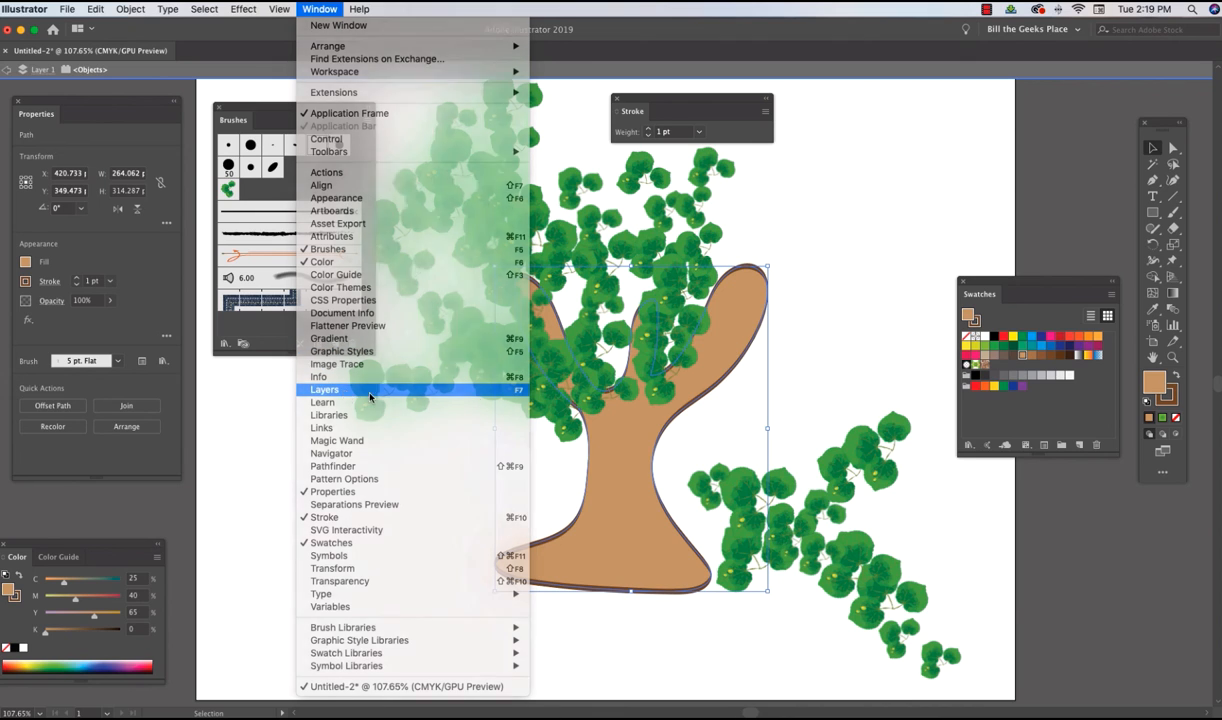
click(343, 391)
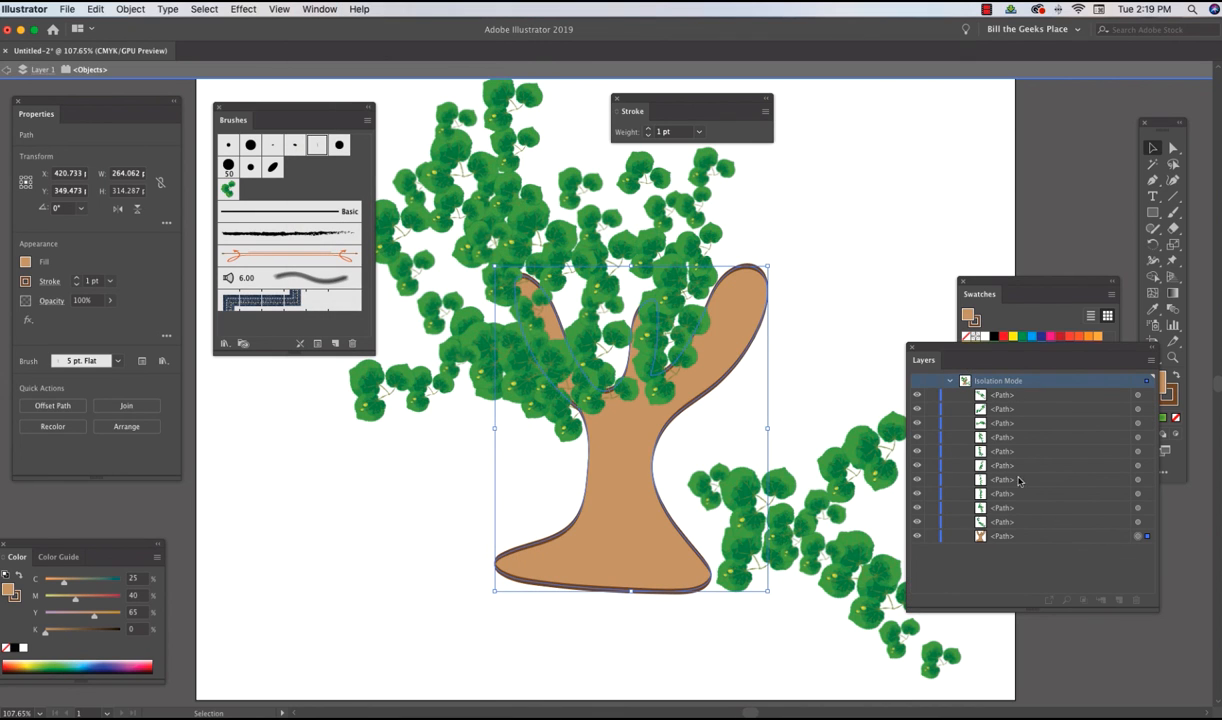
click(931, 536)
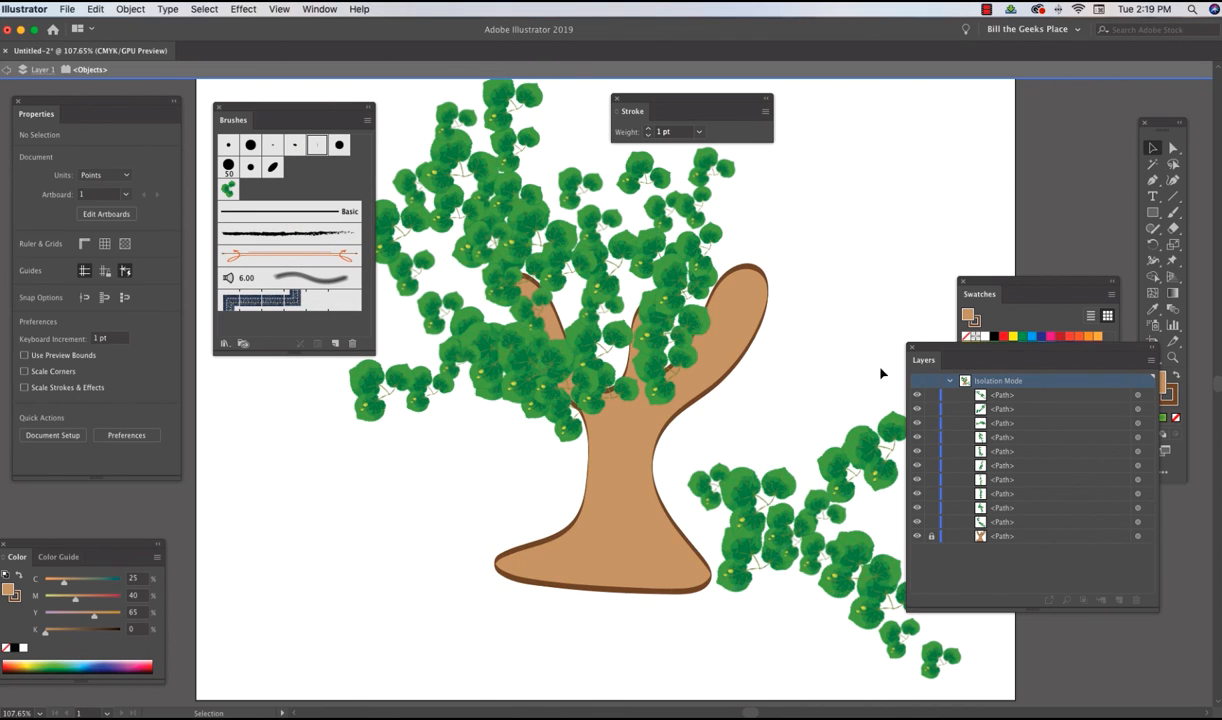
Select all the unlocked foliage strokes and delete them, leaving only the bare tree
click(204, 9)
click(213, 40)
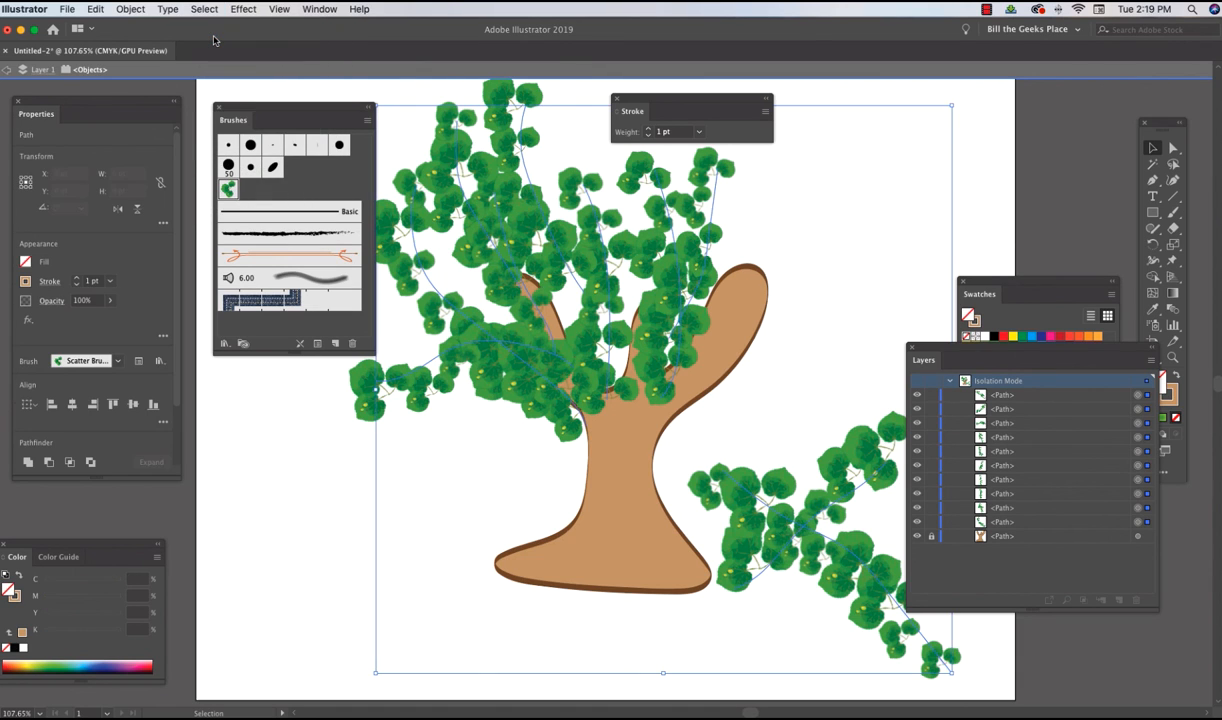
key(Delete)
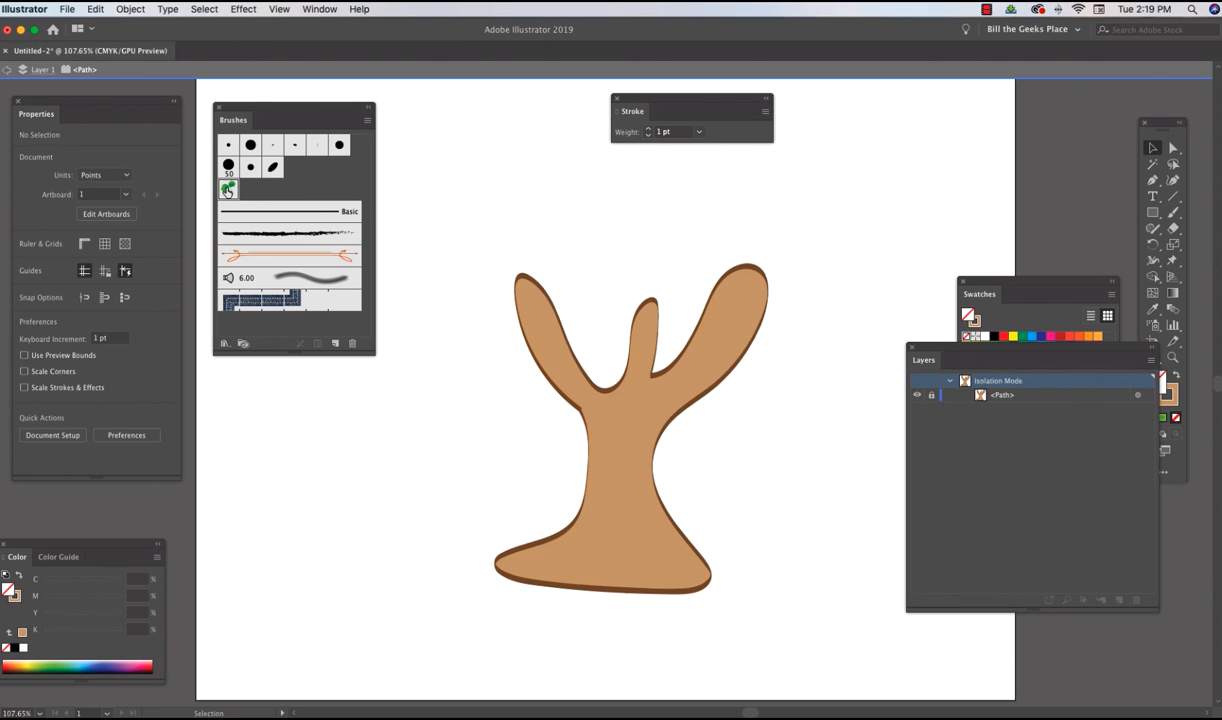
Paint new leaf scatter brush strokes downward onto the branches, working from the right side of the crown to the left
click(1173, 212)
mouse_move(849, 165)
mouse_down()
mouse_move(832, 257)
mouse_move(728, 336)
mouse_up()
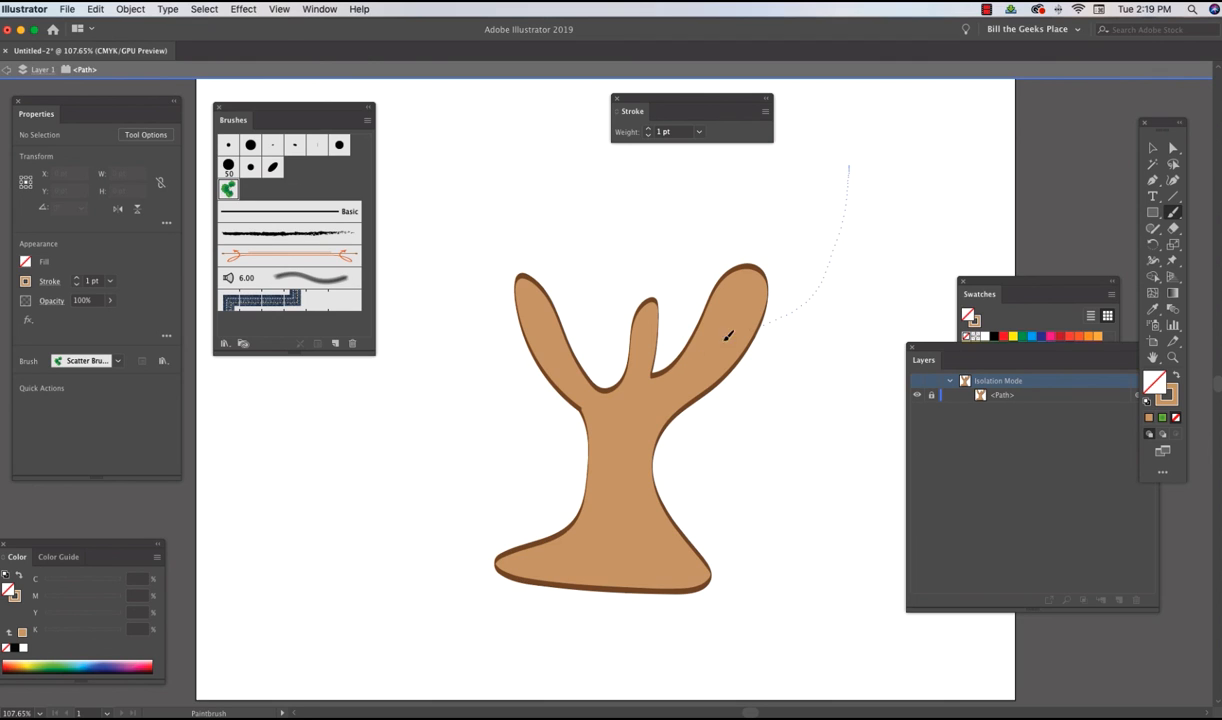
drag(645, 380, 648, 377)
mouse_move(738, 173)
mouse_down()
mouse_move(736, 330)
mouse_move(755, 352)
mouse_up()
mouse_move(690, 158)
mouse_down()
mouse_move(685, 325)
mouse_move(672, 345)
mouse_up()
mouse_move(600, 133)
mouse_down()
mouse_move(592, 158)
mouse_move(618, 305)
mouse_up()
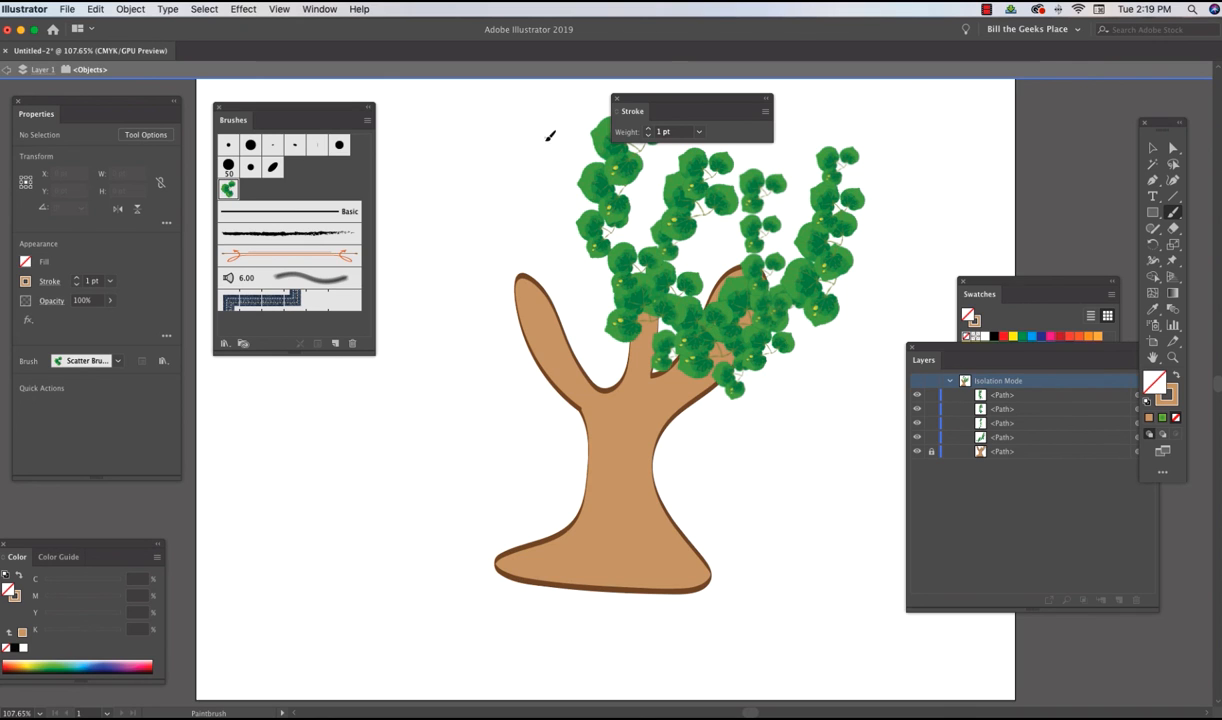
drag(525, 128, 603, 300)
drag(463, 162, 542, 328)
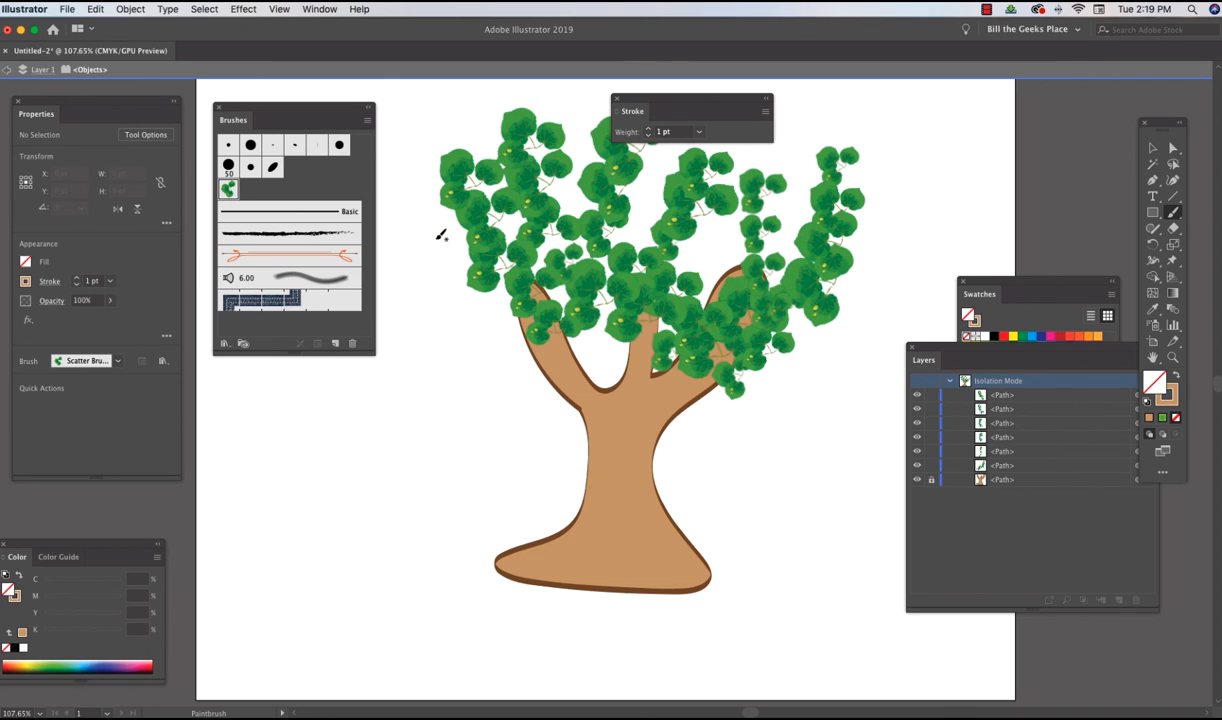
Paint more overlapping leaf scatter brush strokes to widen the crown on both sides and fill the gaps over the branches
mouse_move(434, 240)
mouse_down()
mouse_move(531, 370)
mouse_move(525, 385)
mouse_up()
mouse_move(698, 240)
mouse_down()
mouse_move(661, 293)
mouse_move(572, 358)
mouse_up()
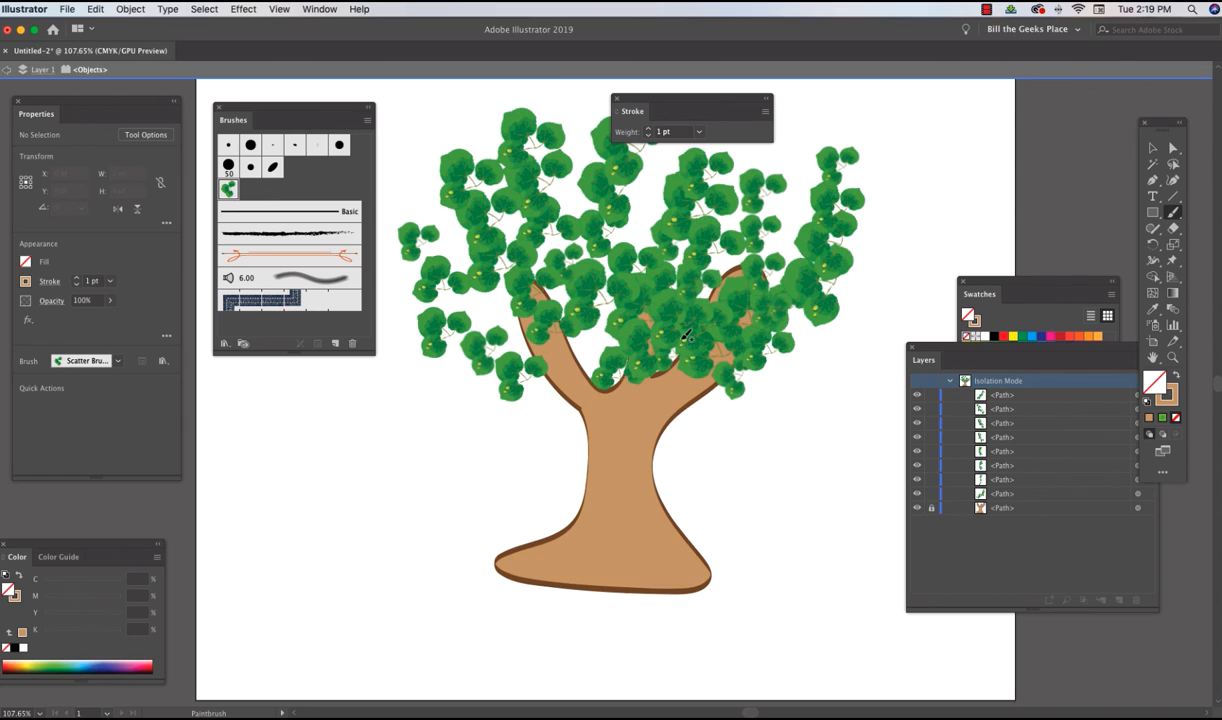
mouse_move(789, 149)
mouse_down()
mouse_move(712, 310)
mouse_move(640, 388)
mouse_up()
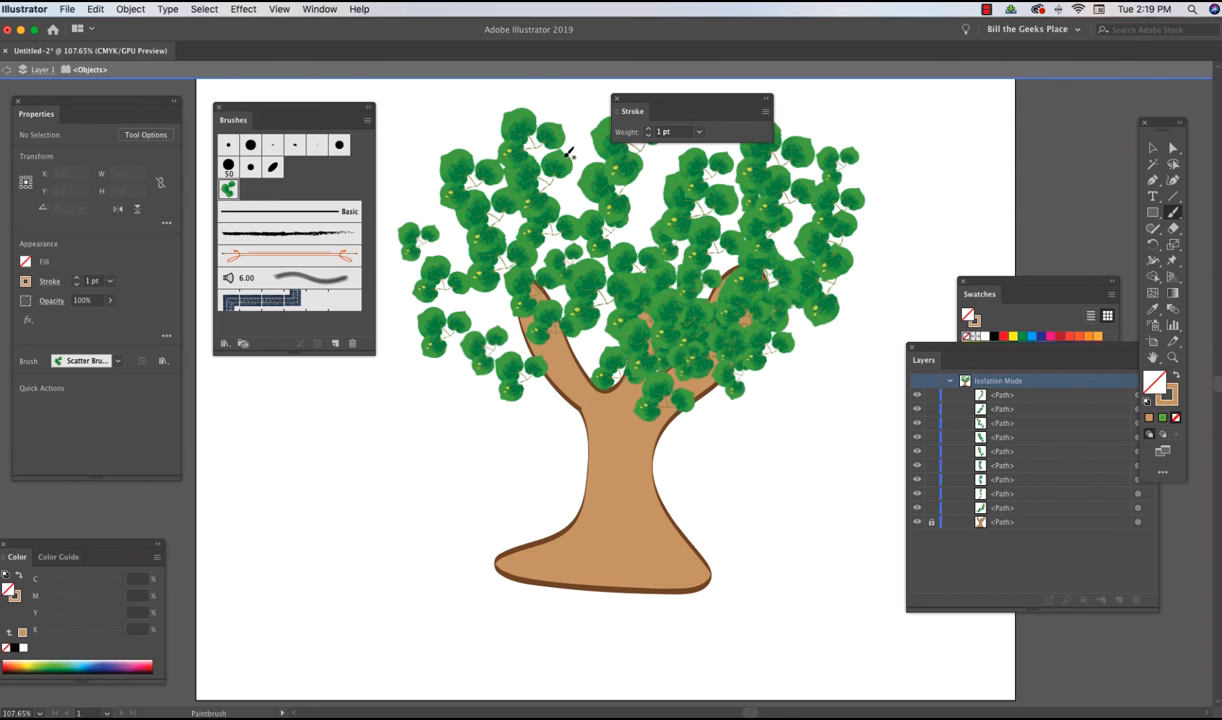
mouse_move(409, 125)
mouse_down()
mouse_move(412, 245)
mouse_move(520, 400)
mouse_up()
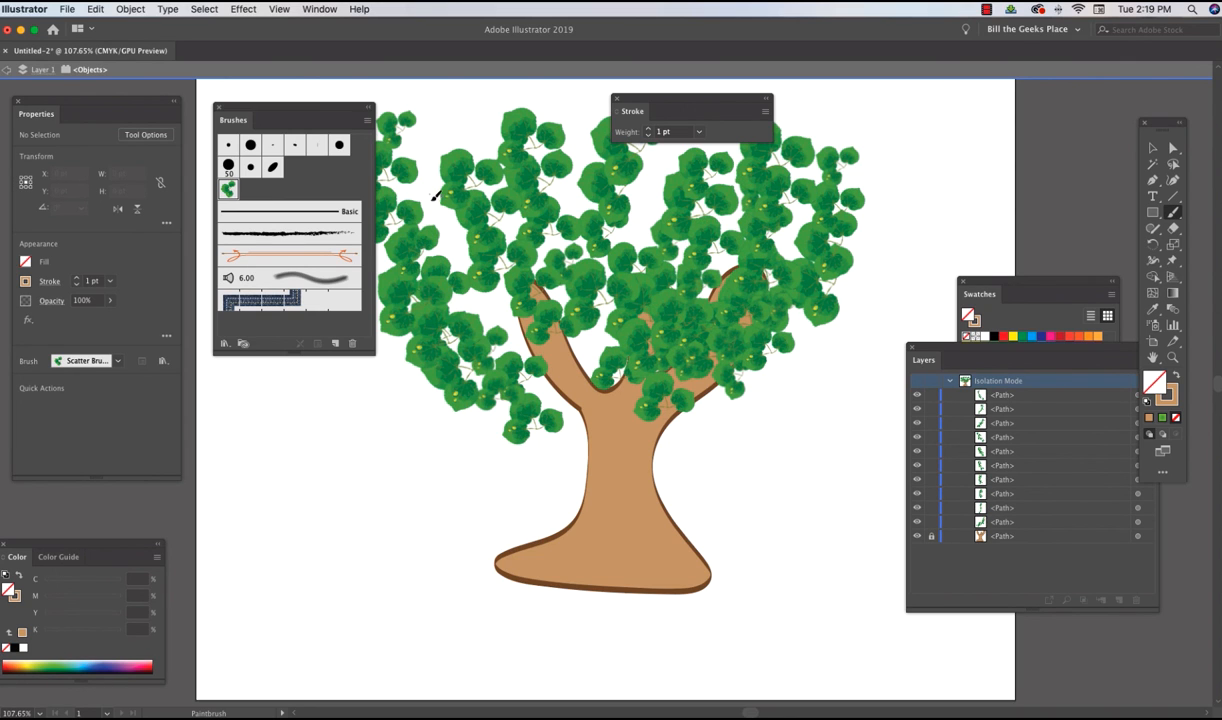
mouse_move(473, 97)
mouse_down()
mouse_move(588, 200)
mouse_move(581, 385)
mouse_up()
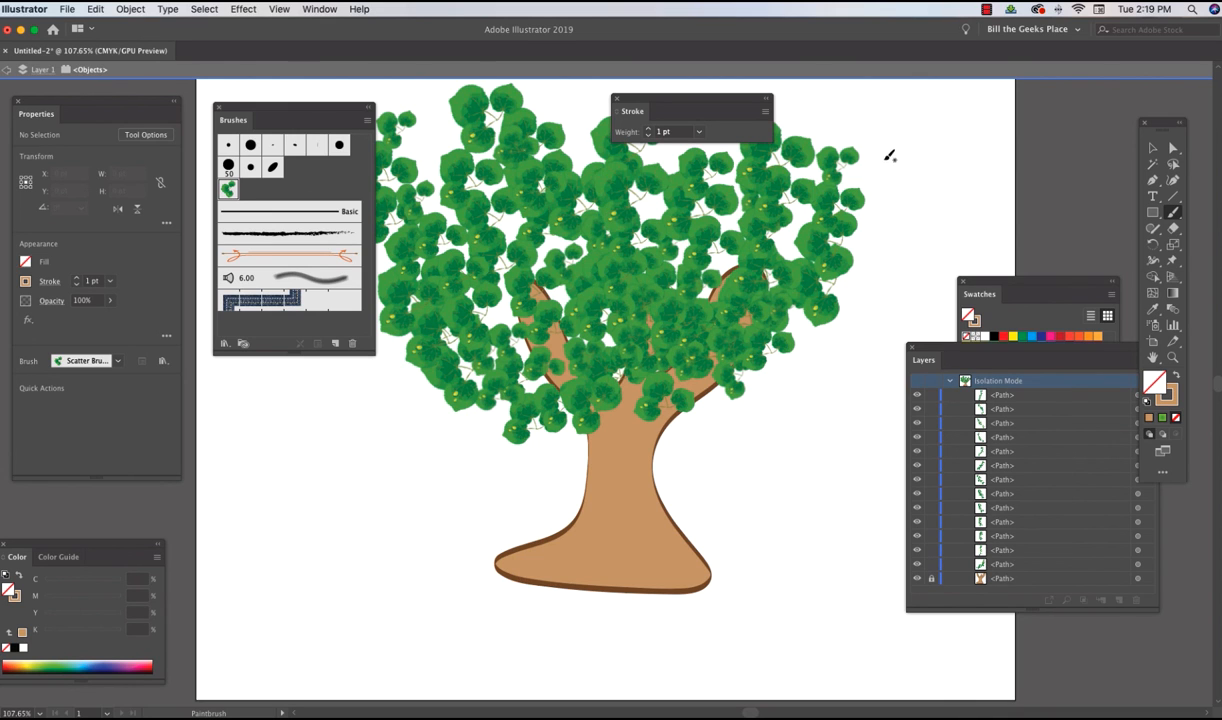
drag(889, 156, 896, 270)
drag(706, 386, 700, 388)
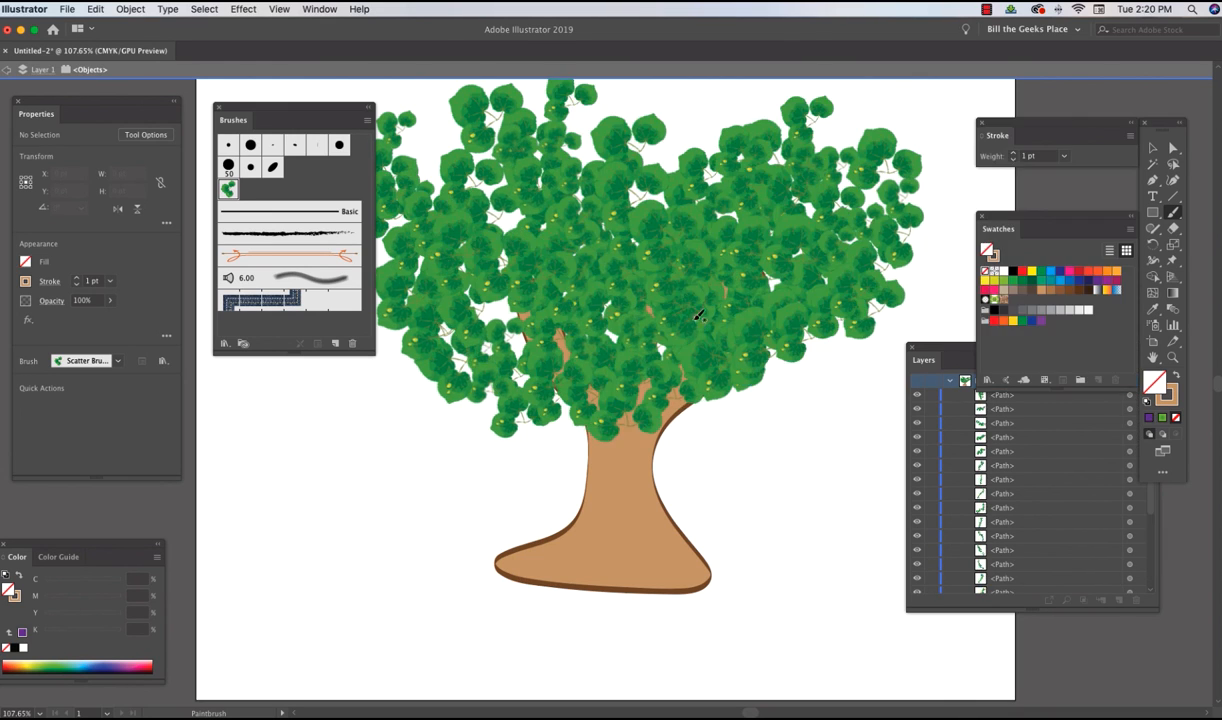
scroll(545, 302, right, 1)
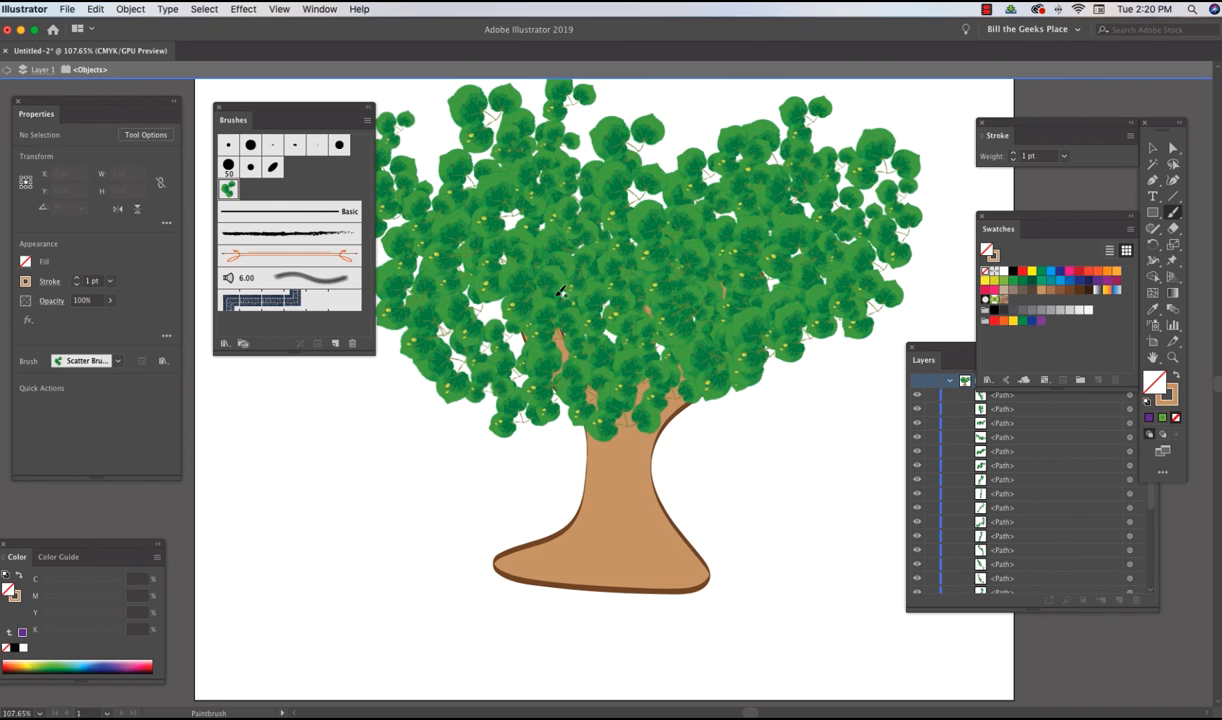